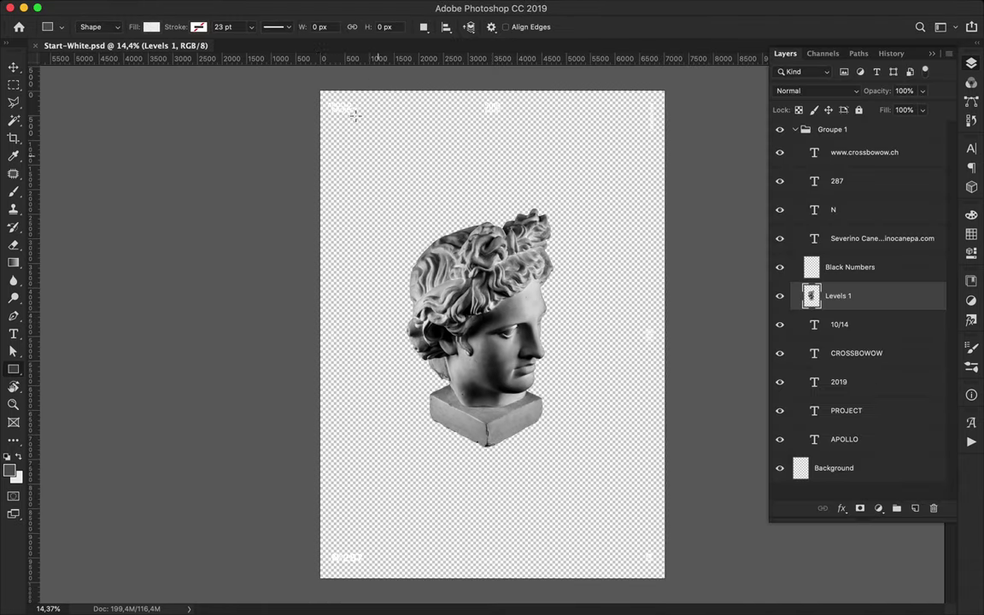
Step: Draw a full-page rectangle with a black-to-white gradient fill running horizontally at 0°
{"action": "left_click_drag", "start_coordinate": [316, 86], "coordinate": [668, 580]}
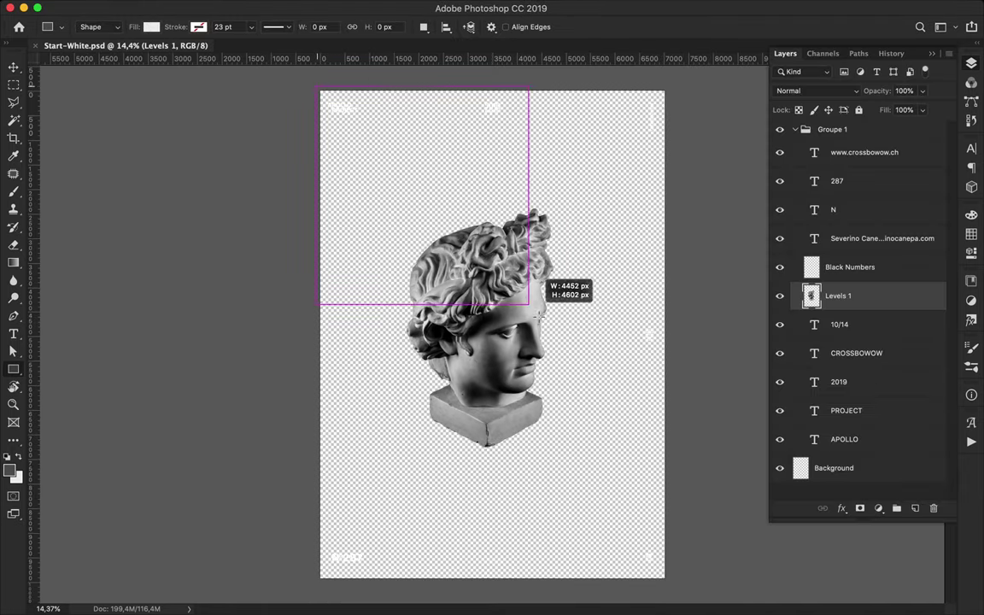
{"action": "left_click", "coordinate": [151, 26]}
{"action": "left_click", "coordinate": [146, 53]}
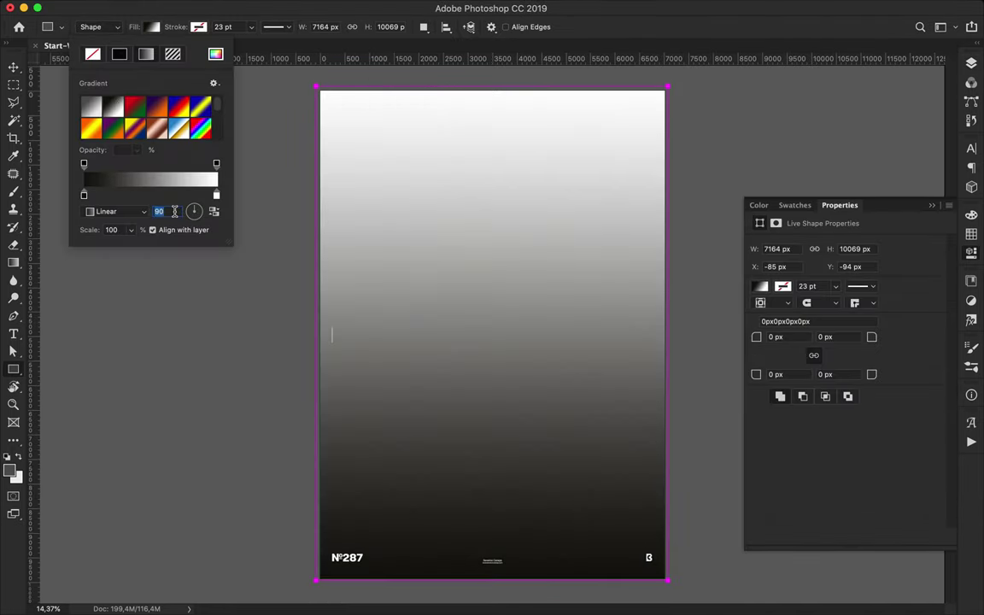
{"action": "left_click", "coordinate": [197, 208]}
{"action": "left_click", "coordinate": [199, 211]}
{"action": "key", "text": "Return"}
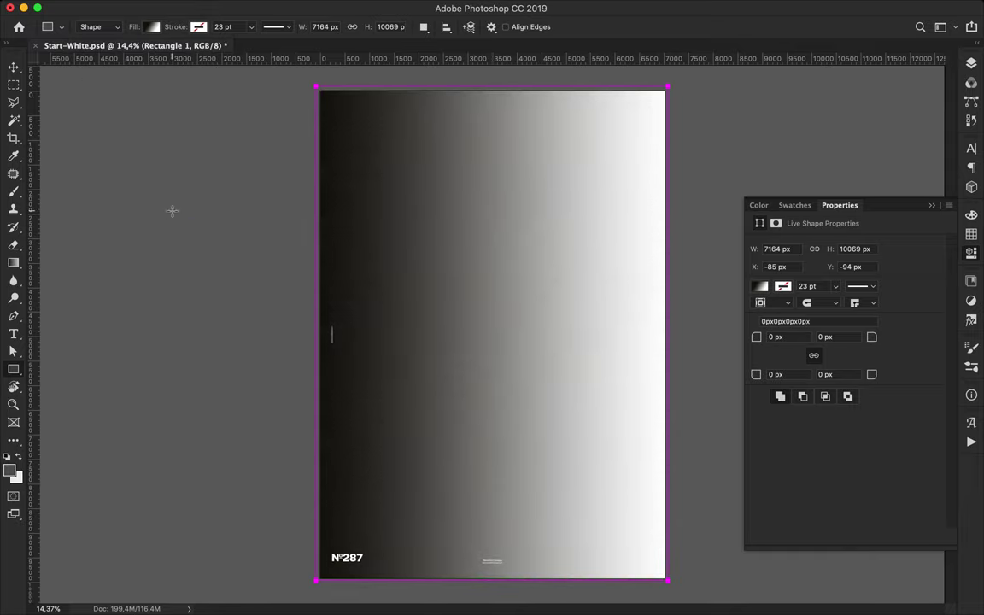
Step: Move the gradient rectangle layer down beneath the statue in the layers list
{"action": "key", "text": "v"}
{"action": "key", "text": "F7"}
{"action": "left_click_drag", "start_coordinate": [868, 287], "coordinate": [861, 453]}
{"action": "left_click", "coordinate": [846, 427]}
Step: Add a purple-blue Gradient Map adjustment above the statue head layer
{"action": "left_click", "coordinate": [878, 508]}
{"action": "left_click", "coordinate": [841, 588]}
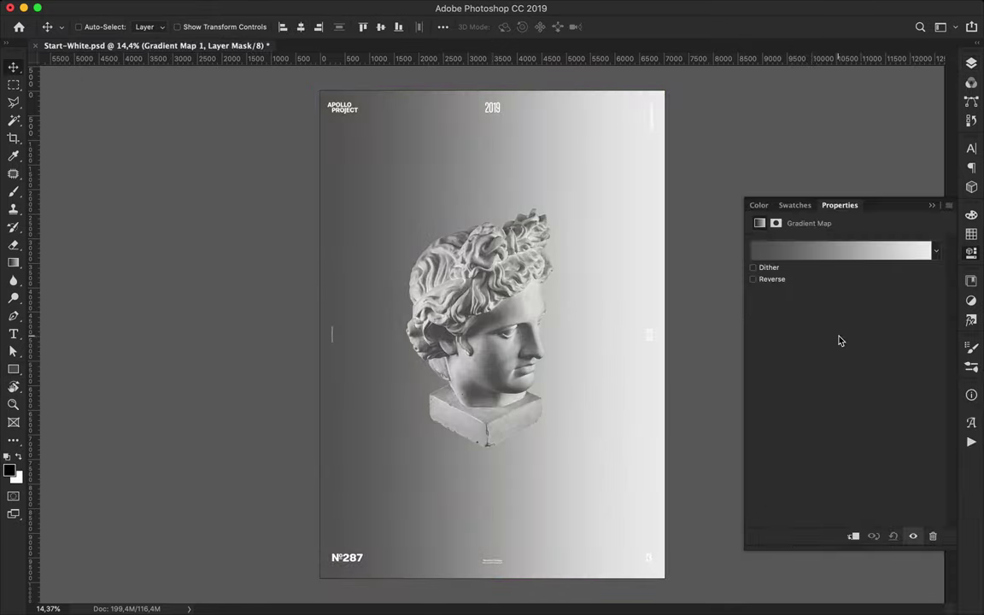
{"action": "left_click", "coordinate": [841, 250]}
{"action": "left_click", "coordinate": [767, 213]}
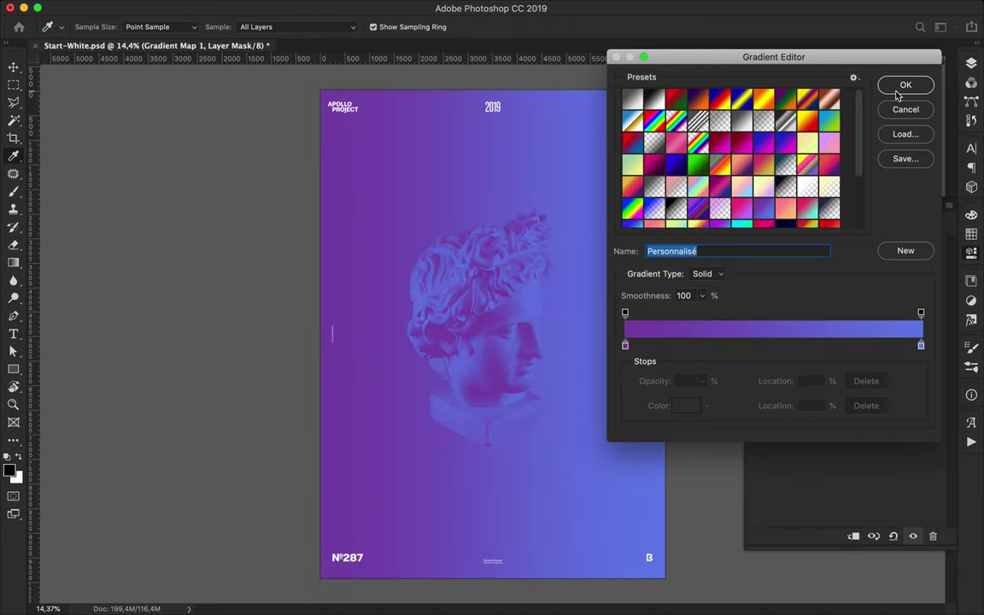
{"action": "left_click", "coordinate": [897, 92]}
{"action": "left_click", "coordinate": [971, 63]}
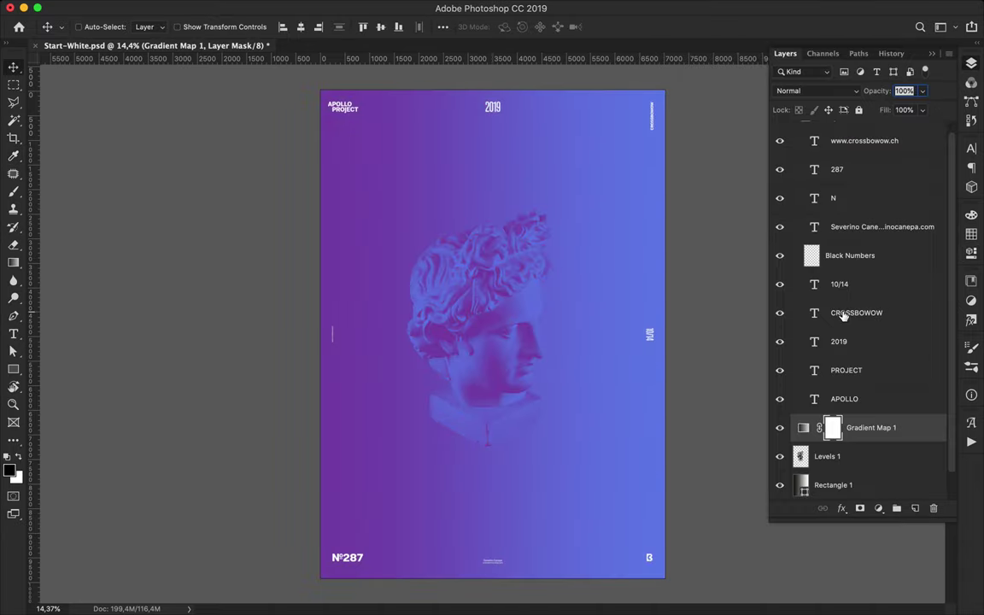
Step: Add an 'APOLLO' text layer on the poster
{"action": "key", "text": "t"}
{"action": "left_click", "coordinate": [357, 217]}
{"action": "type", "text": "APOLLO"}
{"action": "key", "text": "ctrl+Return"}
{"action": "key", "text": "ctrl+t"}
Step: Scale APOLLO into huge letters near the top of the poster, then duplicate the layer
{"action": "mouse_move", "coordinate": [653, 417]}
{"action": "left_mouse_down"}
{"action": "mouse_move", "coordinate": [373, 395]}
{"action": "mouse_move", "coordinate": [328, 475]}
{"action": "left_mouse_up"}
{"action": "left_click_drag", "start_coordinate": [499, 365], "coordinate": [495, 261]}
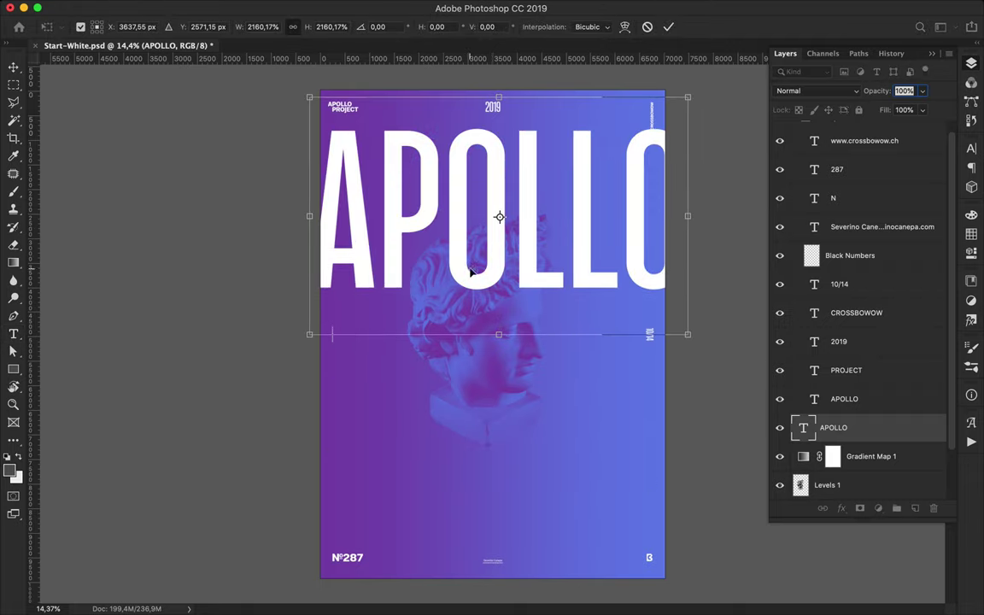
{"action": "left_click_drag", "start_coordinate": [495, 342], "coordinate": [498, 387]}
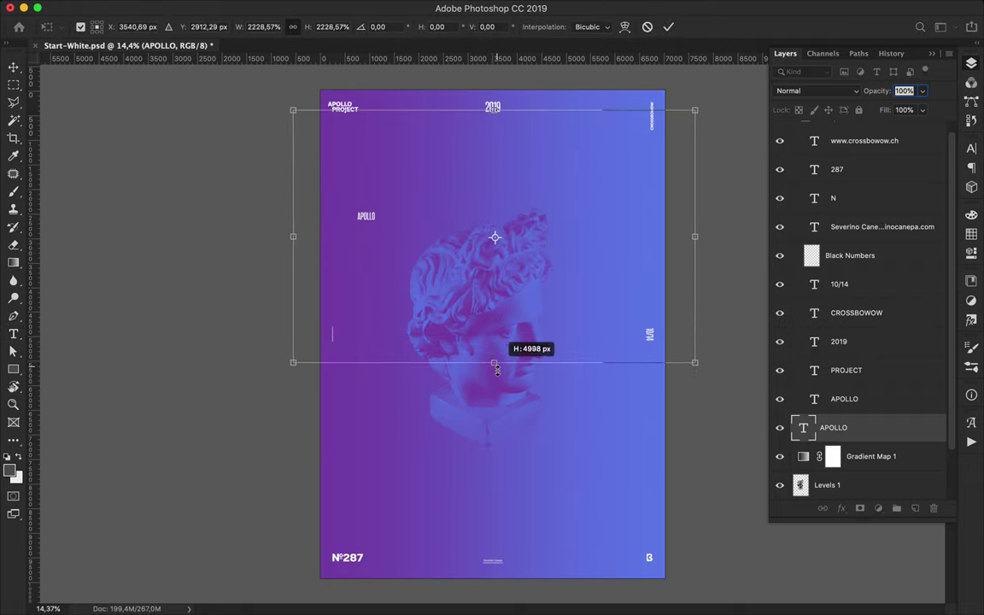
{"action": "left_click_drag", "start_coordinate": [492, 248], "coordinate": [489, 211]}
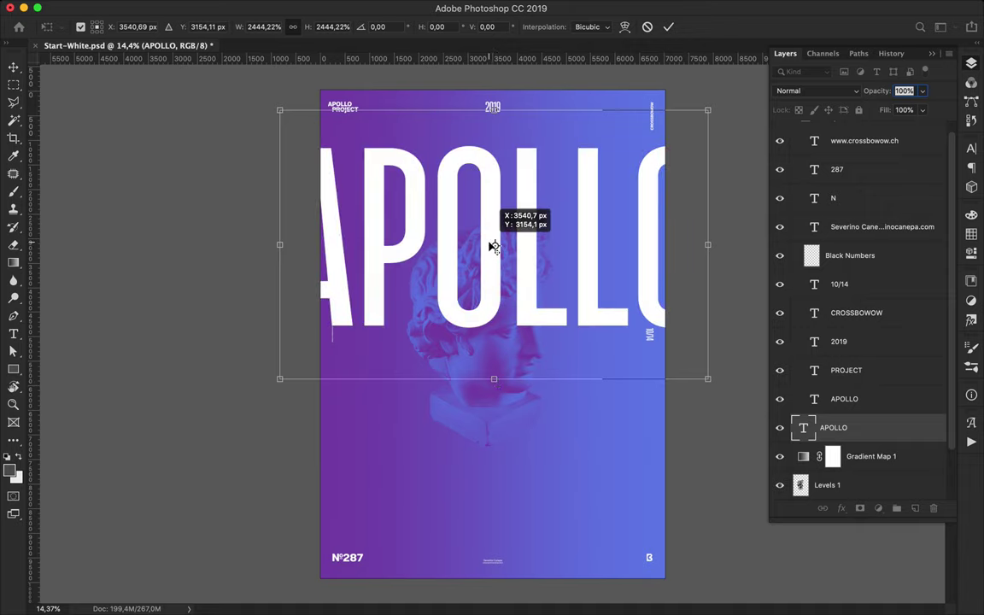
{"action": "key", "text": "Return"}
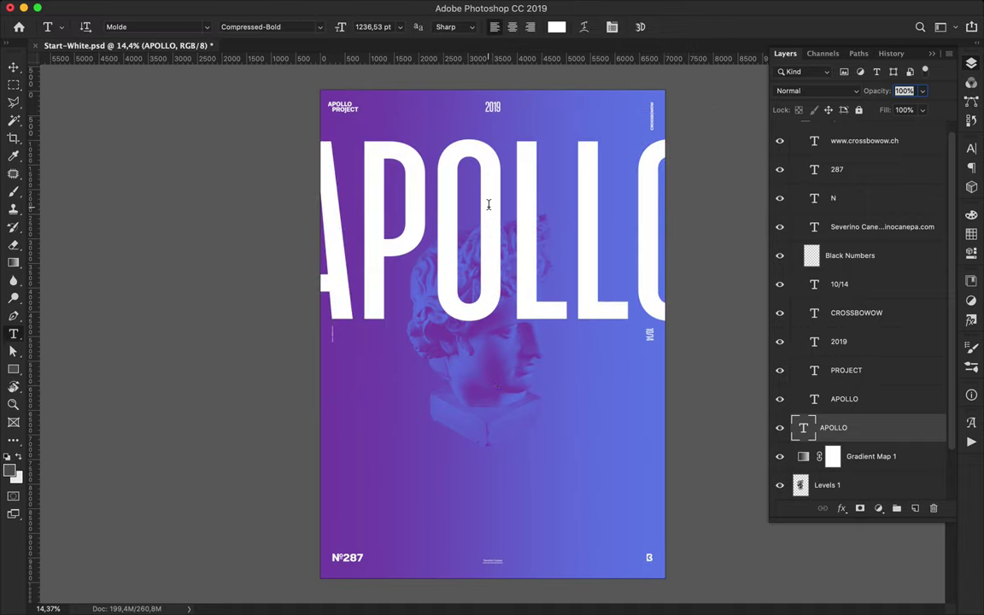
{"action": "key", "text": "ctrl+j"}
{"action": "right_click", "coordinate": [807, 147]}
Step: Rasterize the APOLLO copy, select its letters, and fill them with a white-to-grey gradient
{"action": "key", "text": "Escape"}
{"action": "left_click", "coordinate": [800, 152], "text": "ctrl"}
{"action": "key", "text": "g"}
{"action": "left_click_drag", "start_coordinate": [700, 220], "coordinate": [272, 224]}
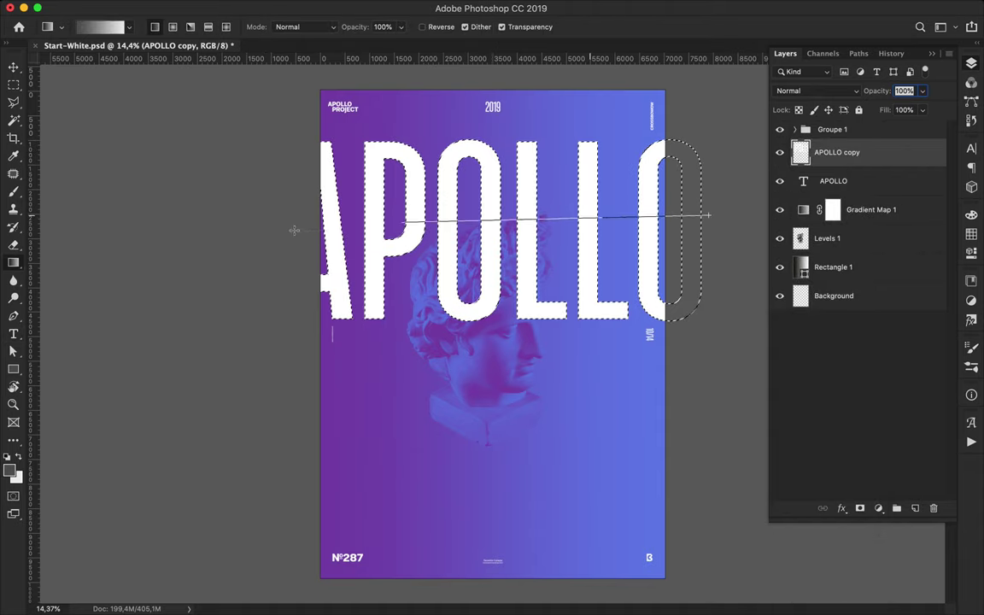
Step: Move the APOLLO copy below the Gradient Map and hide the original APOLLO layer
{"action": "left_click_drag", "start_coordinate": [837, 152], "coordinate": [837, 205]}
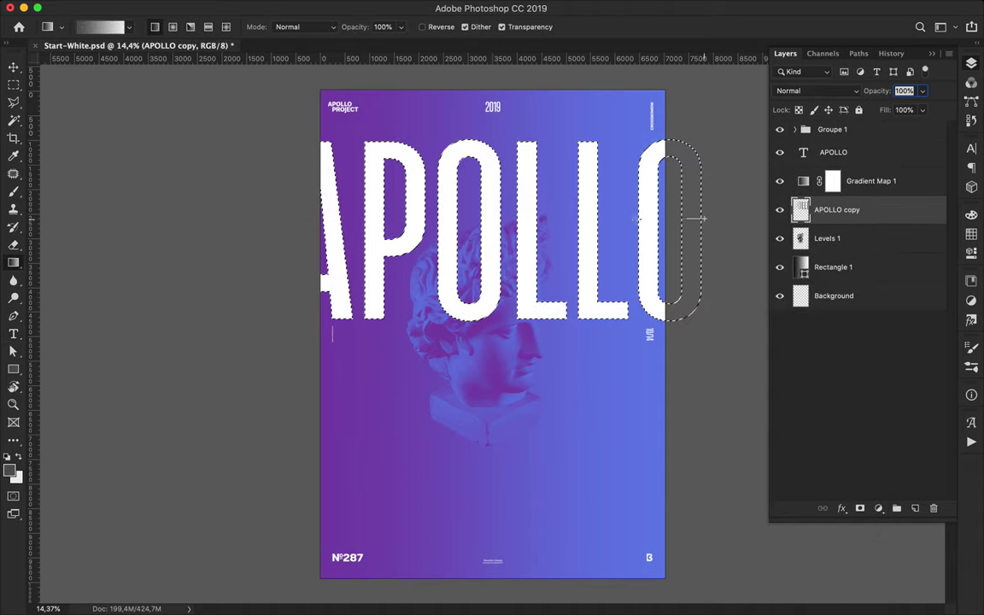
{"action": "left_click_drag", "start_coordinate": [284, 220], "coordinate": [724, 220]}
{"action": "left_click", "coordinate": [778, 153]}
{"action": "key", "text": "v"}
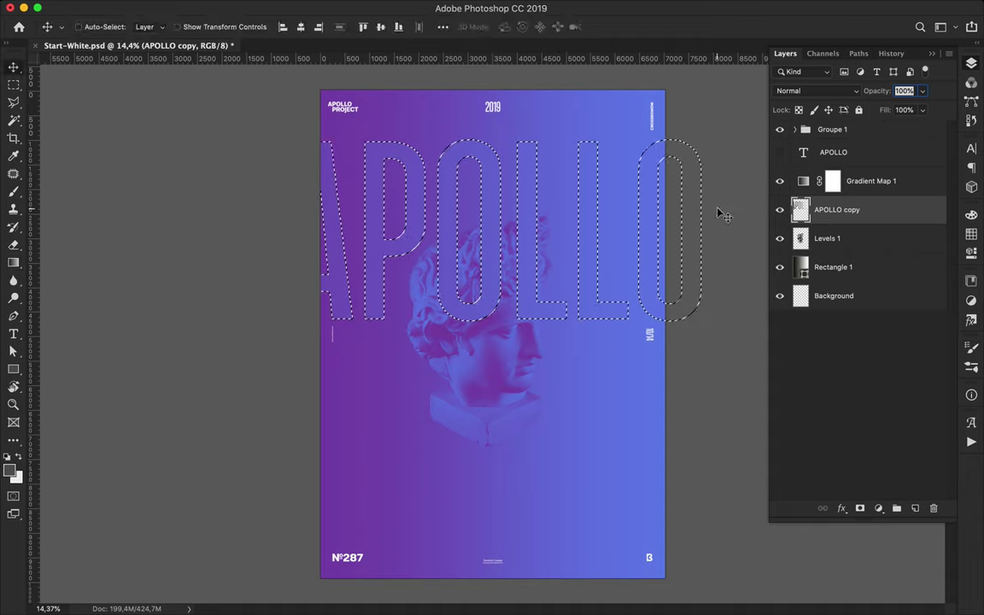
{"action": "key", "text": "ctrl+d"}
Step: Reselect the APOLLO copy letters and repaint a fresh gradient across them
{"action": "left_click", "coordinate": [799, 210], "text": "ctrl"}
{"action": "key", "text": "g"}
{"action": "left_click", "coordinate": [90, 27]}
{"action": "left_click", "coordinate": [906, 84]}
{"action": "left_click_drag", "start_coordinate": [323, 203], "coordinate": [707, 203]}
{"action": "key", "text": "ctrl+d"}
{"action": "key", "text": "v"}
Step: Switch to full-screen view and select the statue head layer
{"action": "key", "text": "alt+bracketleft"}
{"action": "key", "text": "alt+bracketleft"}
{"action": "key", "text": "g"}
{"action": "key", "text": "f"}
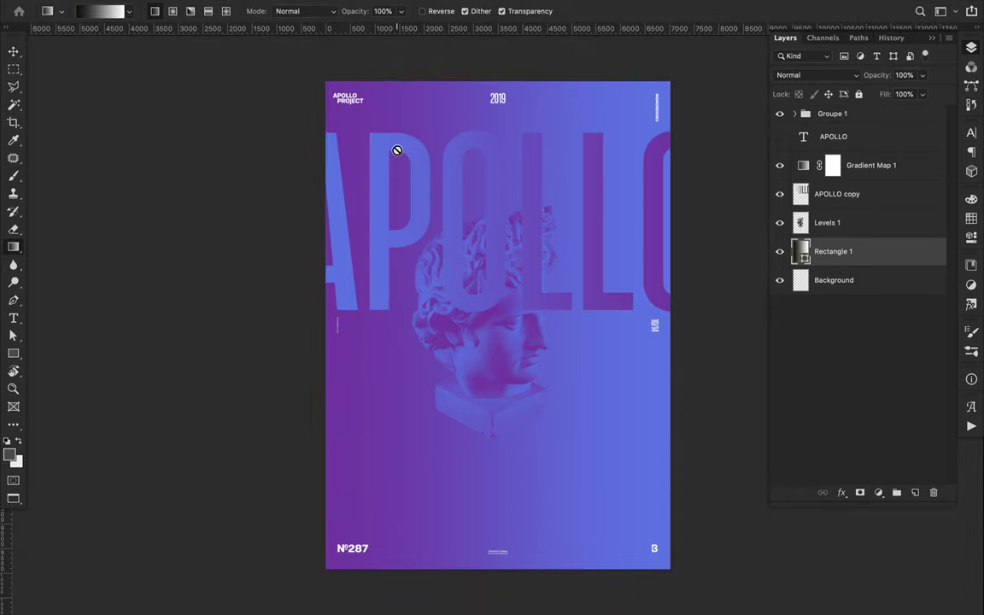
{"action": "key", "text": "a"}
{"action": "key", "text": "v"}
{"action": "key", "text": "alt+bracketright"}
Step: Lower the statue head and add horizontally flipped copies toward the poster's edges
{"action": "mouse_move", "coordinate": [519, 341]}
{"action": "left_mouse_down"}
{"action": "mouse_move", "coordinate": [518, 447]}
{"action": "mouse_move", "coordinate": [670, 448]}
{"action": "left_mouse_up"}
{"action": "left_click", "coordinate": [156, 6]}
{"action": "mouse_move", "coordinate": [176, 324]}
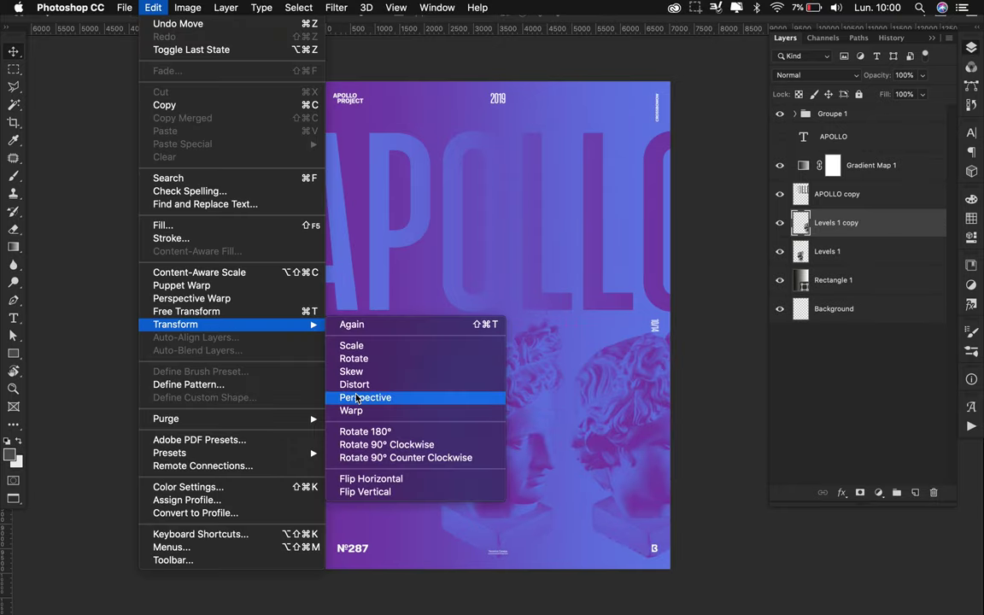
{"action": "left_click", "coordinate": [491, 539]}
{"action": "key", "text": "alt+bracketleft"}
{"action": "left_click_drag", "start_coordinate": [496, 462], "coordinate": [351, 462], "text": "alt"}
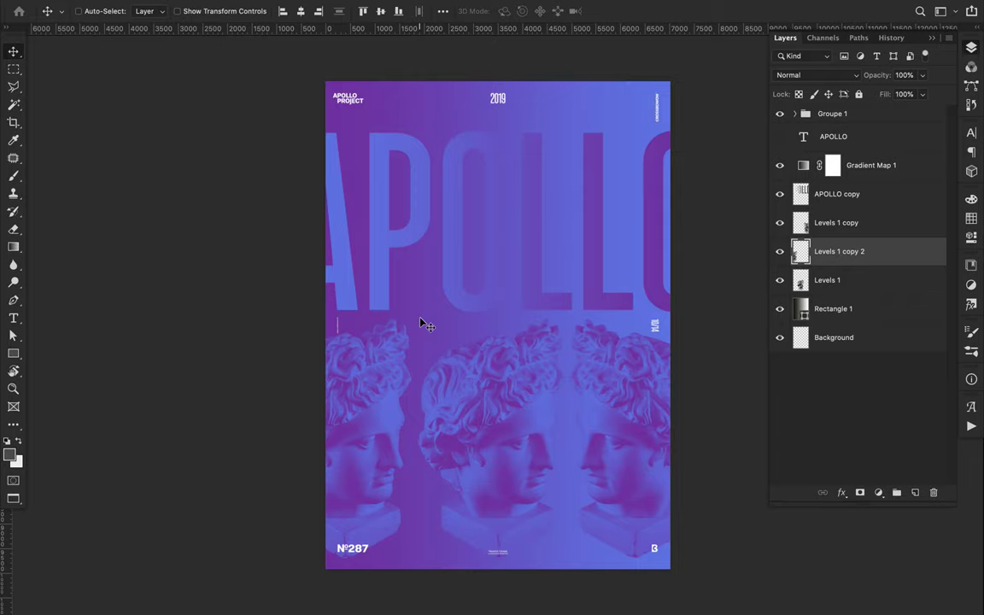
Step: Raise the middle head slightly and stack it above the APOLLO letters
{"action": "left_click_drag", "start_coordinate": [524, 258], "coordinate": [534, 264], "text": "ctrl"}
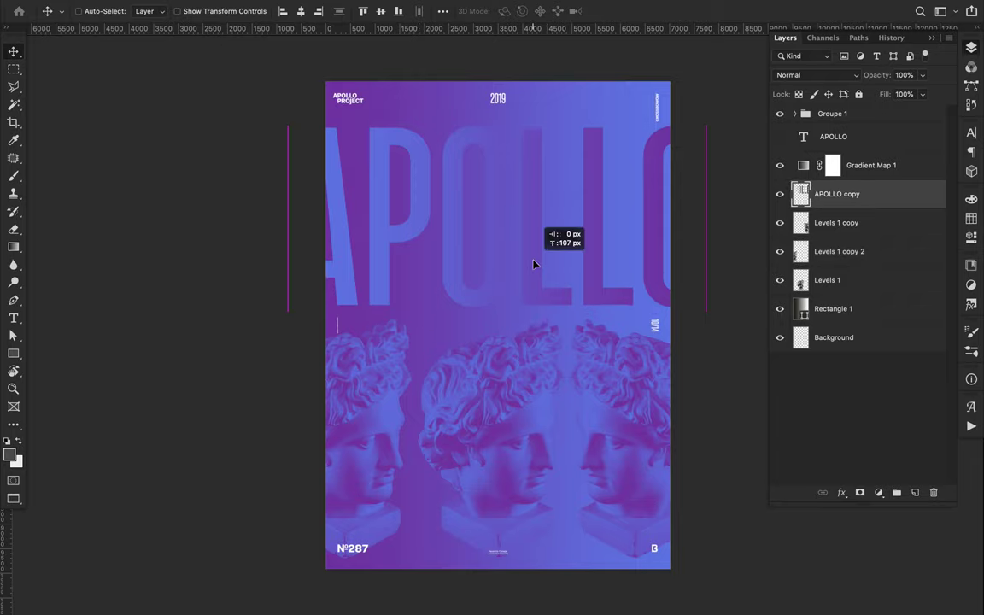
{"action": "left_click", "coordinate": [510, 387], "text": "ctrl"}
{"action": "key", "text": "shift+Up"}
{"action": "key", "text": "shift+Up"}
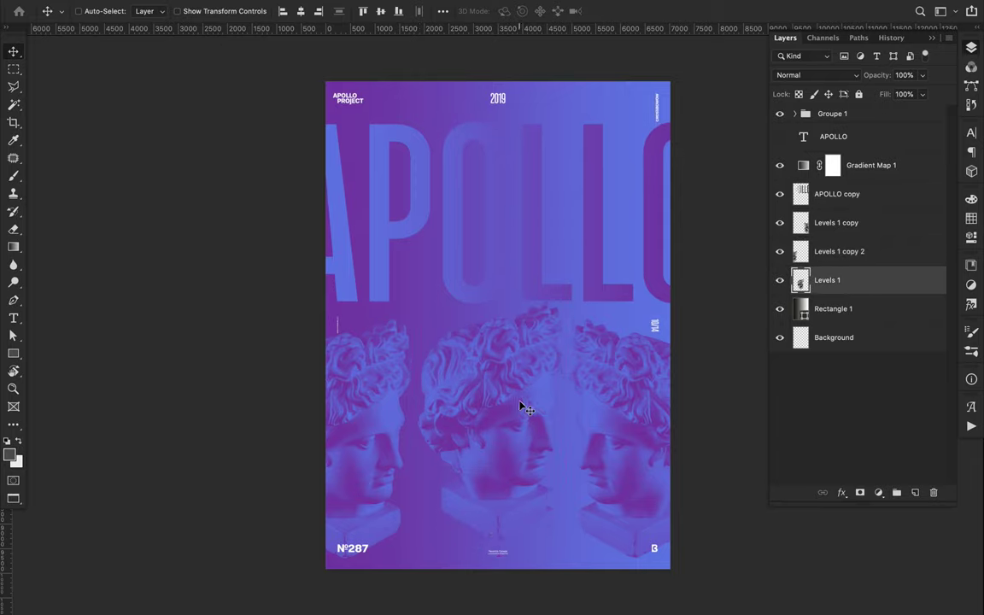
{"action": "left_click_drag", "start_coordinate": [520, 407], "coordinate": [514, 389]}
{"action": "left_click_drag", "start_coordinate": [827, 279], "coordinate": [827, 181]}
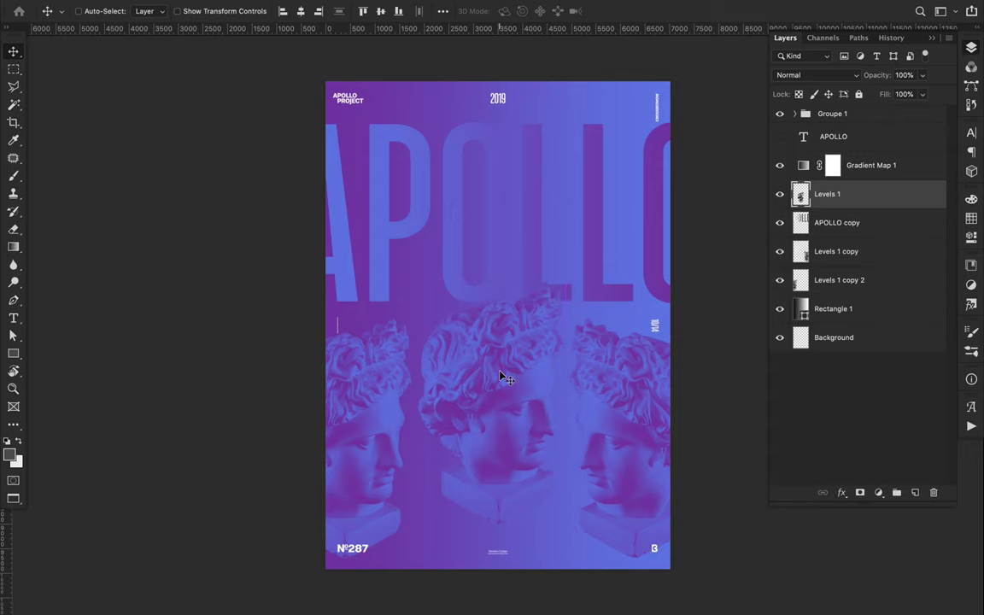
Step: Draw a horizontal line across the middle head with a 73 pt stroke
{"action": "key", "text": "m"}
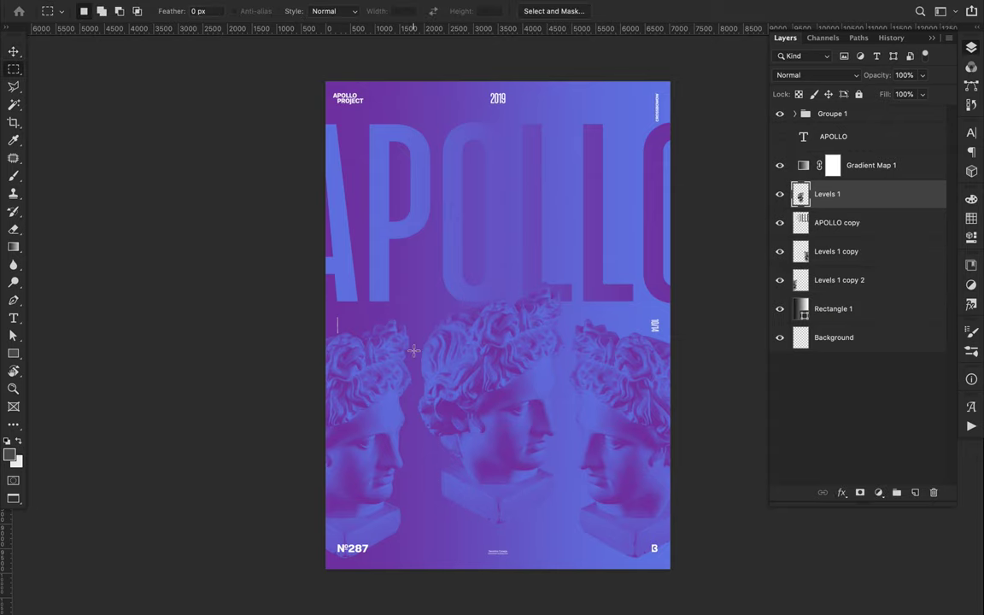
{"action": "key", "text": "p"}
{"action": "left_click", "coordinate": [409, 351]}
{"action": "left_click", "coordinate": [579, 350]}
{"action": "type", "text": "a"}
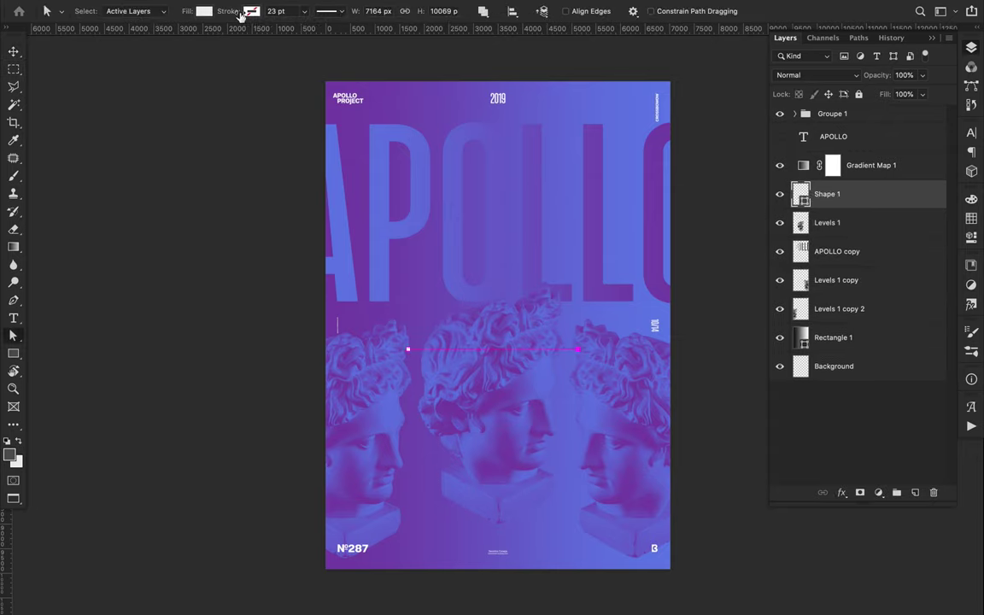
{"action": "type", "text": "53"}
{"action": "key", "text": "Return"}
{"action": "left_click", "coordinate": [332, 11]}
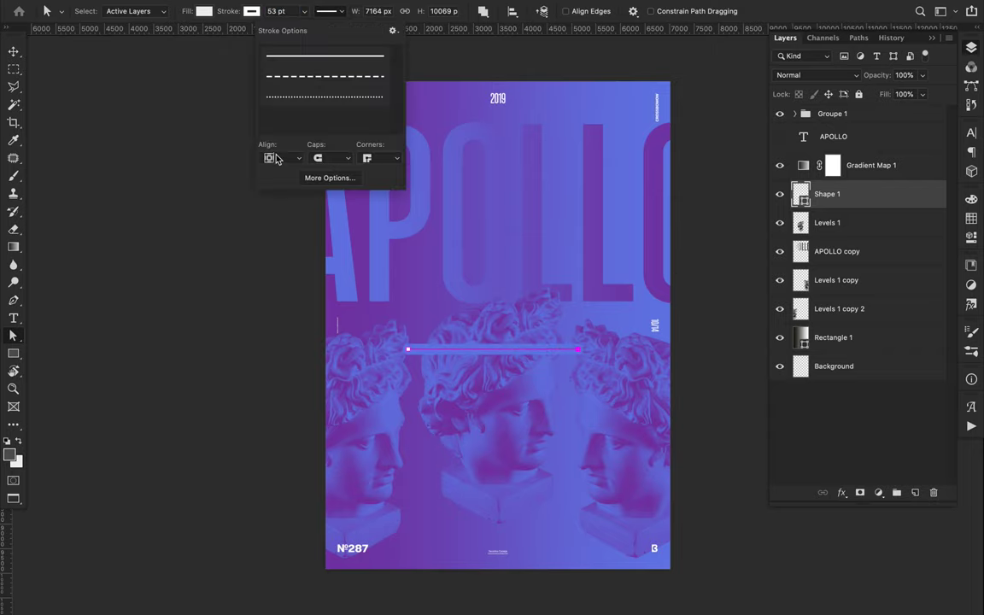
{"action": "left_click", "coordinate": [275, 11]}
{"action": "type", "text": "73"}
{"action": "key", "text": "Return"}
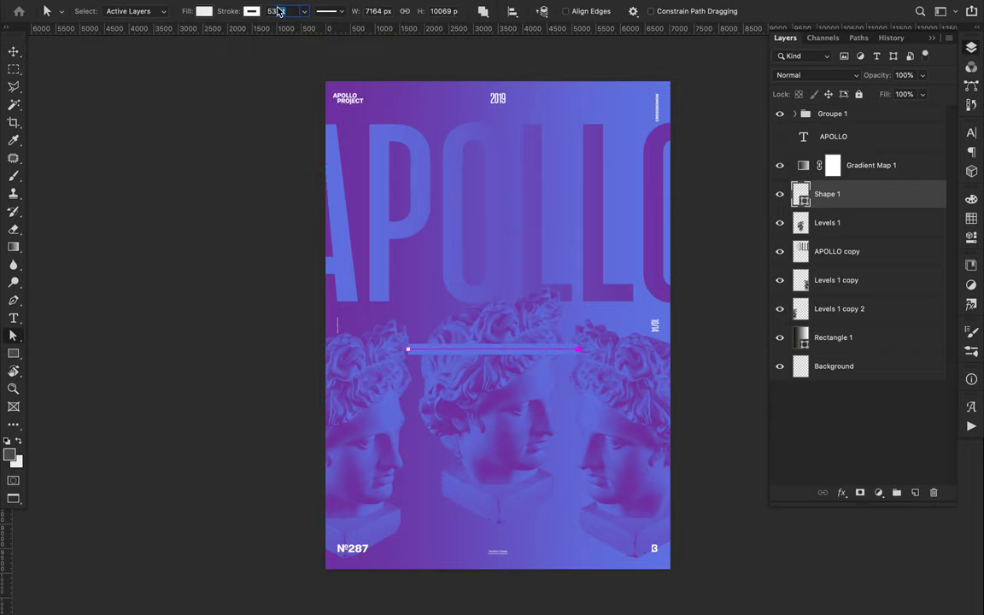
Step: Duplicate and rasterize the line, then fill the bar with a gradient
{"action": "key", "text": "v"}
{"action": "key", "text": "ctrl+j"}
{"action": "right_click", "coordinate": [864, 195]}
{"action": "left_click", "coordinate": [724, 224]}
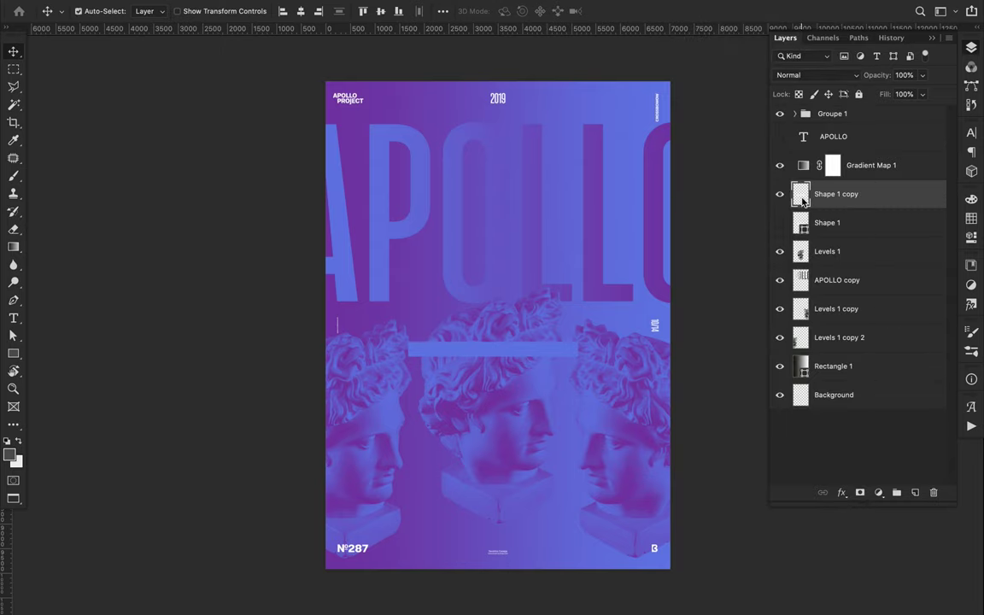
{"action": "key", "text": "g"}
{"action": "left_click_drag", "start_coordinate": [408, 348], "coordinate": [579, 342]}
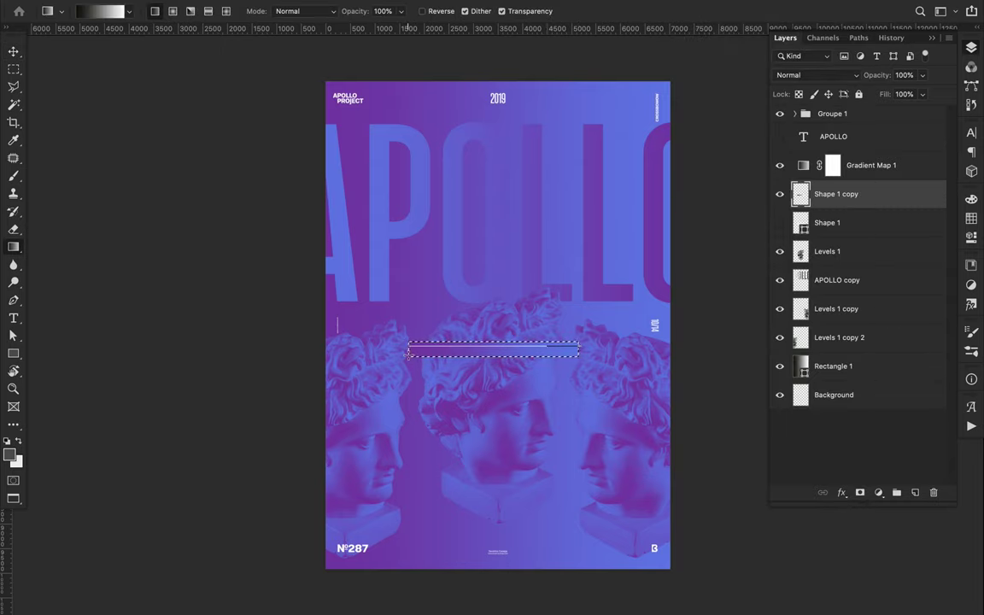
{"action": "key", "text": "v"}
{"action": "key", "text": "ctrl+d"}
Step: Dismiss the system notification and copy the bar lower down the poster
{"action": "left_click", "coordinate": [958, 36]}
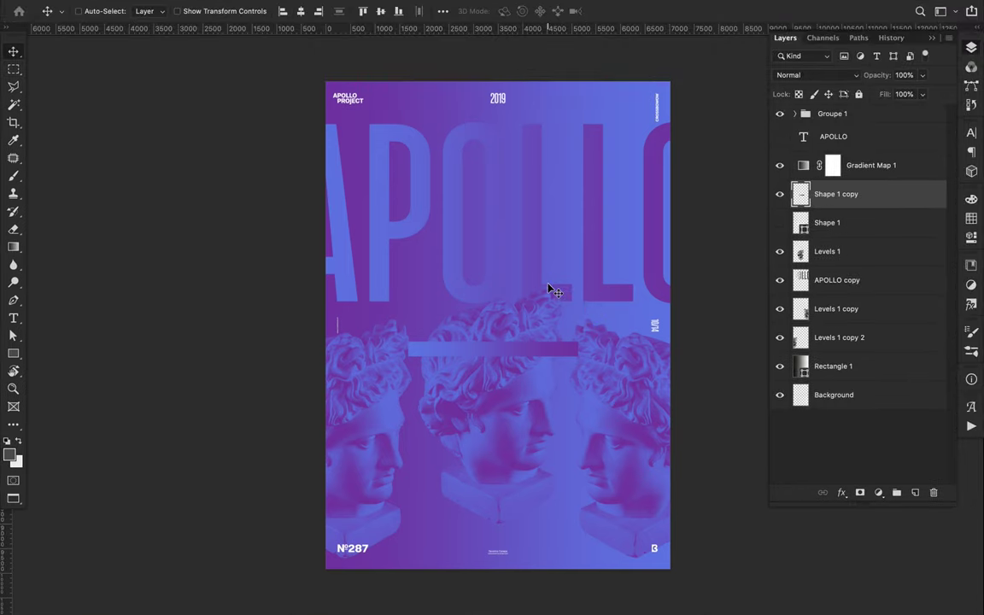
{"action": "scroll", "coordinate": [555, 287], "scroll_direction": "down", "scroll_amount": 2}
{"action": "left_click_drag", "start_coordinate": [551, 287], "coordinate": [540, 369]}
Step: Move the new bar layer below the statue heads and widen it
{"action": "mouse_move", "coordinate": [841, 197]}
{"action": "left_mouse_down"}
{"action": "mouse_move", "coordinate": [837, 267]}
{"action": "mouse_move", "coordinate": [863, 367]}
{"action": "left_mouse_up"}
{"action": "key", "text": "ctrl+t"}
{"action": "left_click_drag", "start_coordinate": [408, 359], "coordinate": [396, 359]}
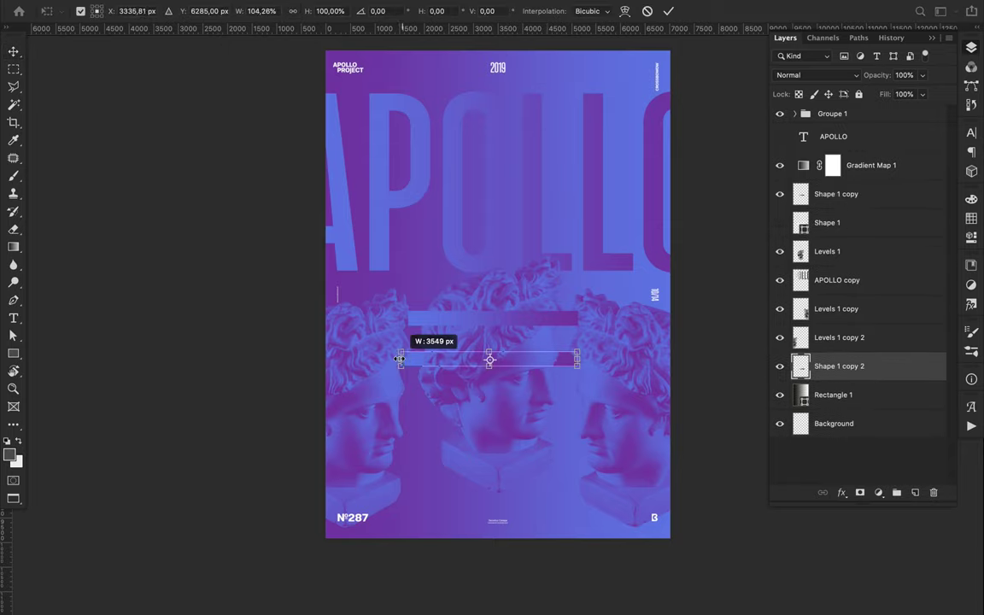
{"action": "key", "text": "Return"}
Step: Copy three more bars further down across the statue heads
{"action": "left_click_drag", "start_coordinate": [566, 362], "coordinate": [566, 401]}
{"action": "left_click_drag", "start_coordinate": [553, 327], "coordinate": [566, 453]}
{"action": "key", "text": "ctrl+t"}
{"action": "key", "text": "Escape"}
{"action": "left_click_drag", "start_coordinate": [487, 402], "coordinate": [494, 490]}
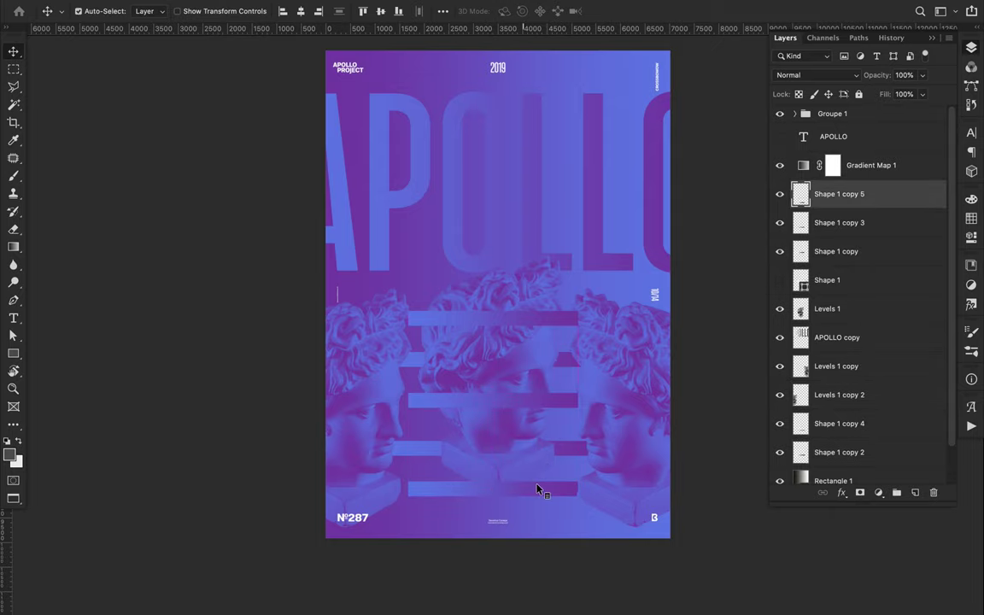
Step: Select all the bars and distribute their spacing vertically
{"action": "left_click", "coordinate": [547, 446], "text": "shift"}
{"action": "left_click", "coordinate": [547, 399], "text": "shift"}
{"action": "left_click", "coordinate": [546, 358], "text": "shift"}
{"action": "left_click", "coordinate": [547, 319], "text": "shift"}
{"action": "left_click", "coordinate": [442, 11]}
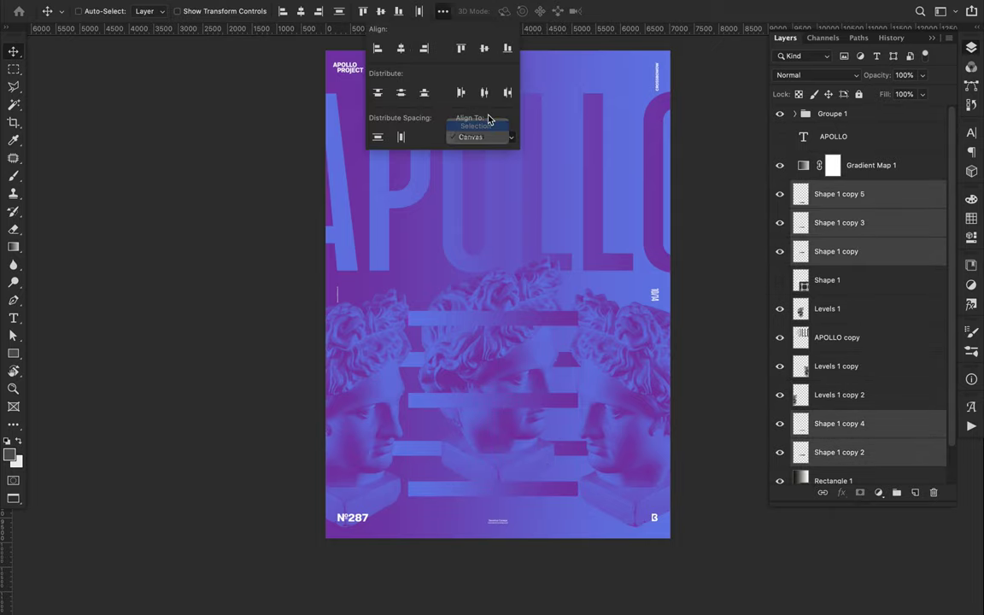
{"action": "left_click", "coordinate": [382, 138]}
{"action": "scroll", "coordinate": [455, 270], "scroll_direction": "up", "scroll_amount": 2}
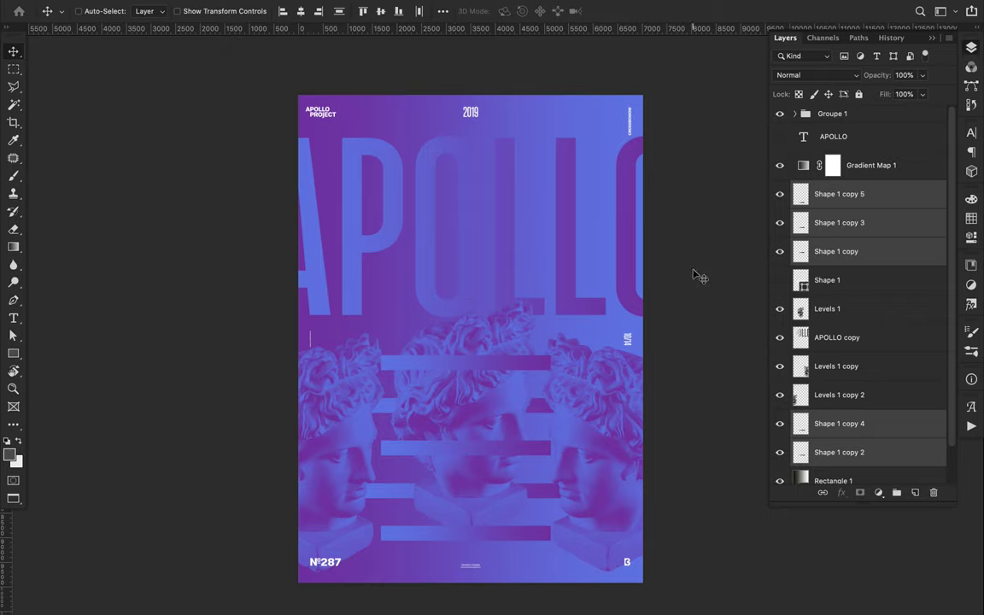
Step: Lower the APOLLO copy layer's Fill to about 14%
{"action": "left_click", "coordinate": [507, 235], "text": "ctrl"}
{"action": "left_click", "coordinate": [922, 94]}
{"action": "mouse_move", "coordinate": [925, 111]}
{"action": "left_mouse_down"}
{"action": "mouse_move", "coordinate": [869, 121]}
{"action": "mouse_move", "coordinate": [926, 111]}
{"action": "left_mouse_up"}
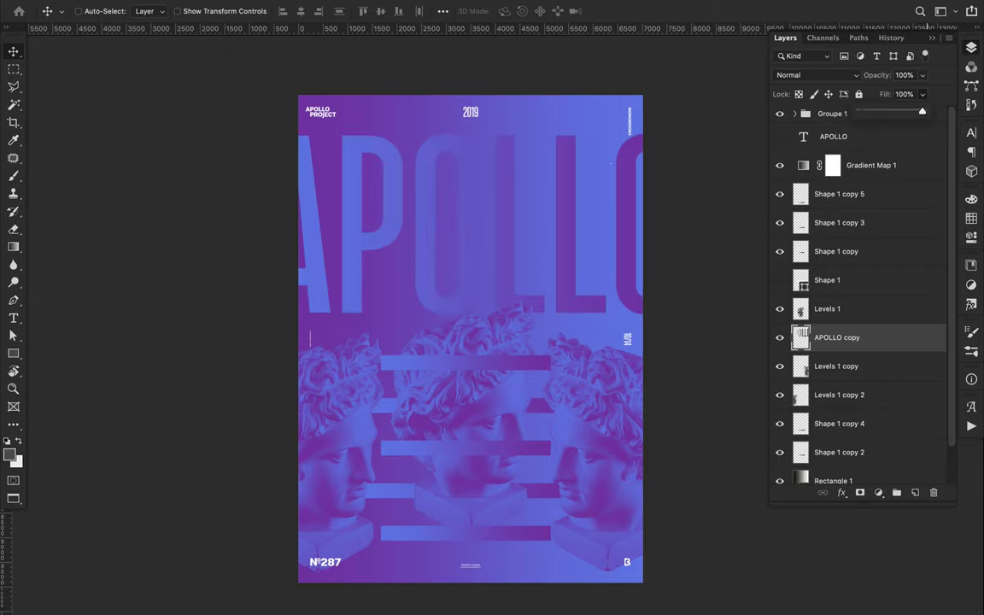
Step: Select the APOLLO letters and fill them with a gradient fading into the background
{"action": "left_click", "coordinate": [801, 337], "text": "ctrl"}
{"action": "key", "text": "g"}
{"action": "left_click_drag", "start_coordinate": [214, 275], "coordinate": [683, 256]}
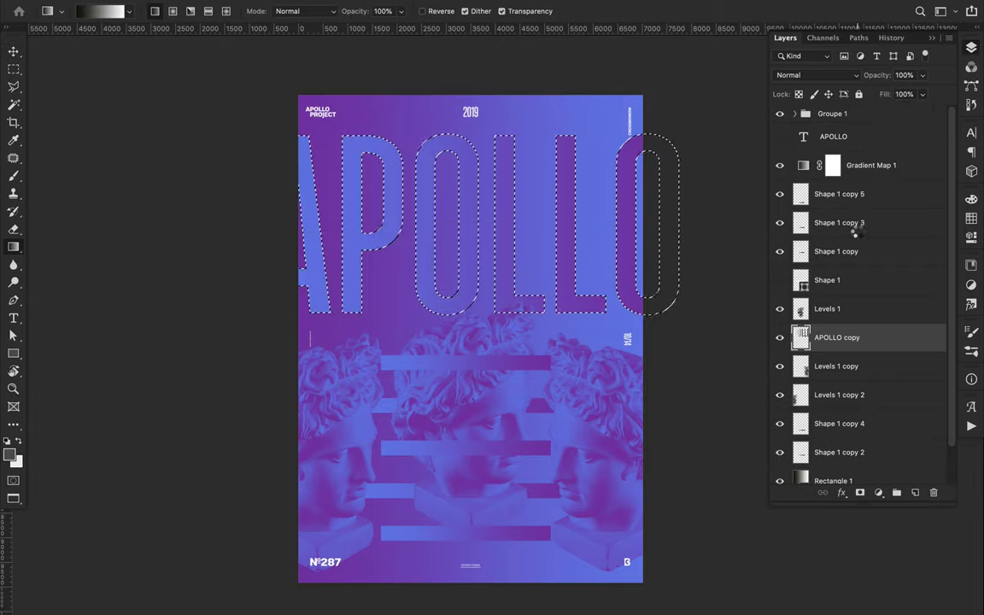
{"action": "key", "text": "v"}
{"action": "key", "text": "m"}
{"action": "key", "text": "ctrl+d"}
{"action": "key", "text": "v"}
Step: Undo that fill and repaint the letters with a new gradient, then deselect
{"action": "key", "text": "ctrl+z"}
{"action": "key", "text": "g"}
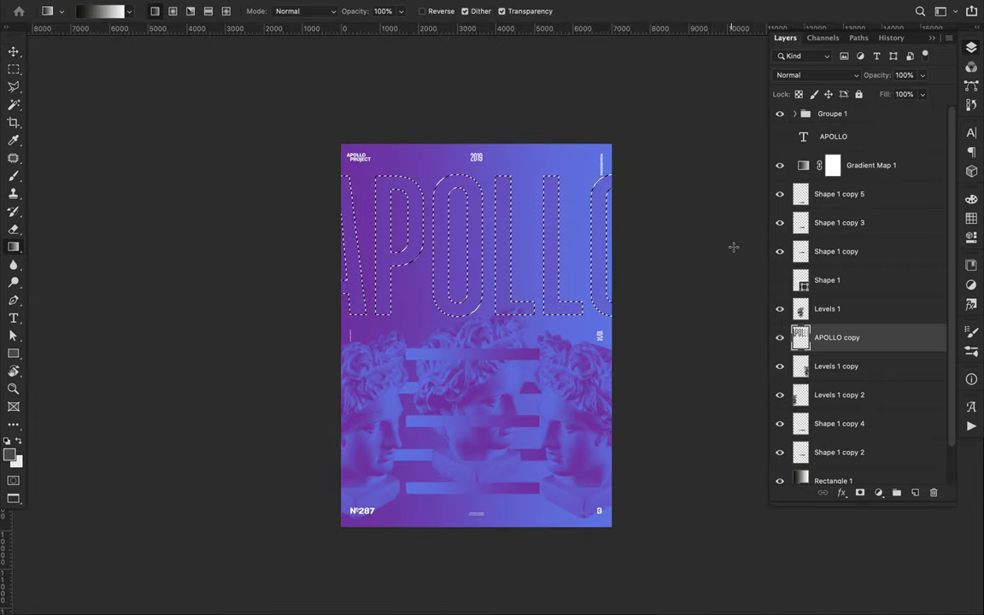
{"action": "left_click_drag", "start_coordinate": [735, 247], "coordinate": [643, 281]}
{"action": "key", "text": "m"}
{"action": "key", "text": "ctrl+d"}
{"action": "key", "text": "v"}
{"action": "scroll", "coordinate": [672, 263], "scroll_direction": "down", "scroll_amount": 2}
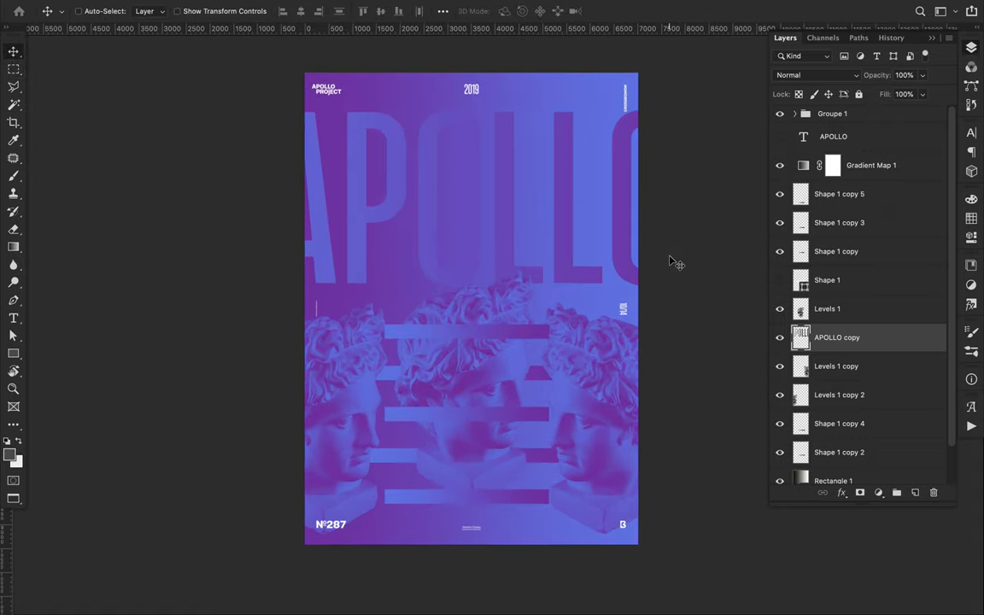
{"action": "scroll", "coordinate": [672, 263], "scroll_direction": "up", "scroll_amount": 2}
Step: Duplicate a glitch bar sideways and copy two stripes lower down the poster
{"action": "left_click", "coordinate": [394, 370], "text": "ctrl"}
{"action": "mouse_move", "coordinate": [395, 371]}
{"action": "left_mouse_down"}
{"action": "mouse_move", "coordinate": [196, 388]}
{"action": "mouse_move", "coordinate": [256, 369]}
{"action": "left_mouse_up"}
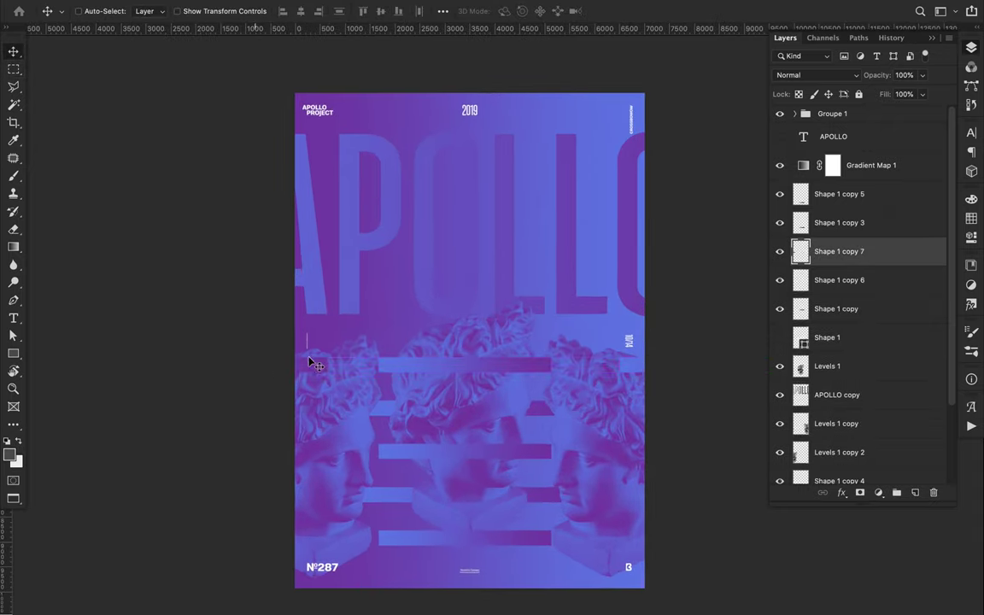
{"action": "left_click_drag", "start_coordinate": [637, 368], "coordinate": [639, 453]}
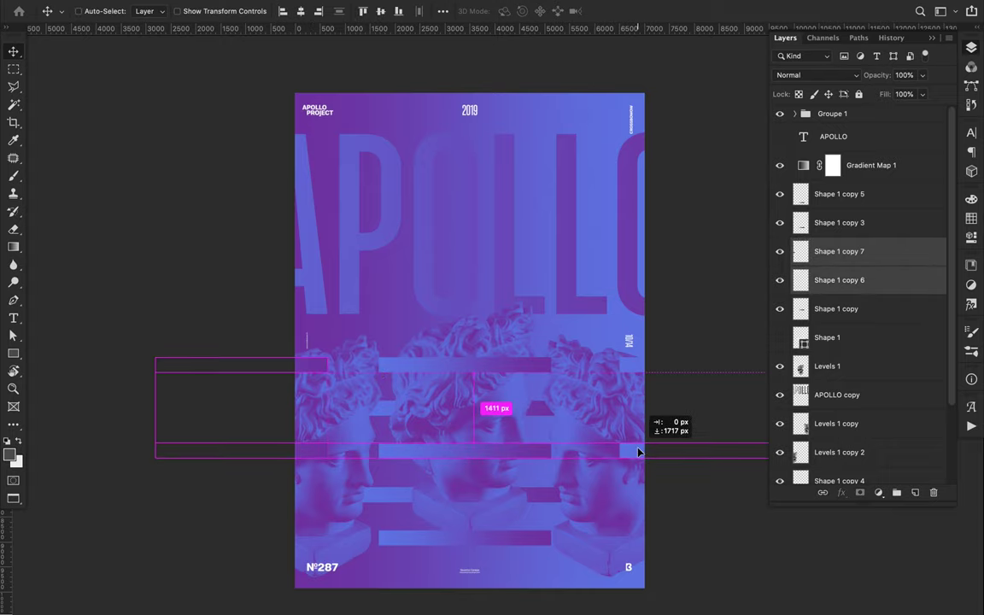
{"action": "left_click_drag", "start_coordinate": [639, 453], "coordinate": [637, 455]}
Step: Line the stripe copies up with an existing bar and duplicate them further down
{"action": "key", "text": "ctrl+plus"}
{"action": "left_click_drag", "start_coordinate": [646, 402], "coordinate": [646, 403]}
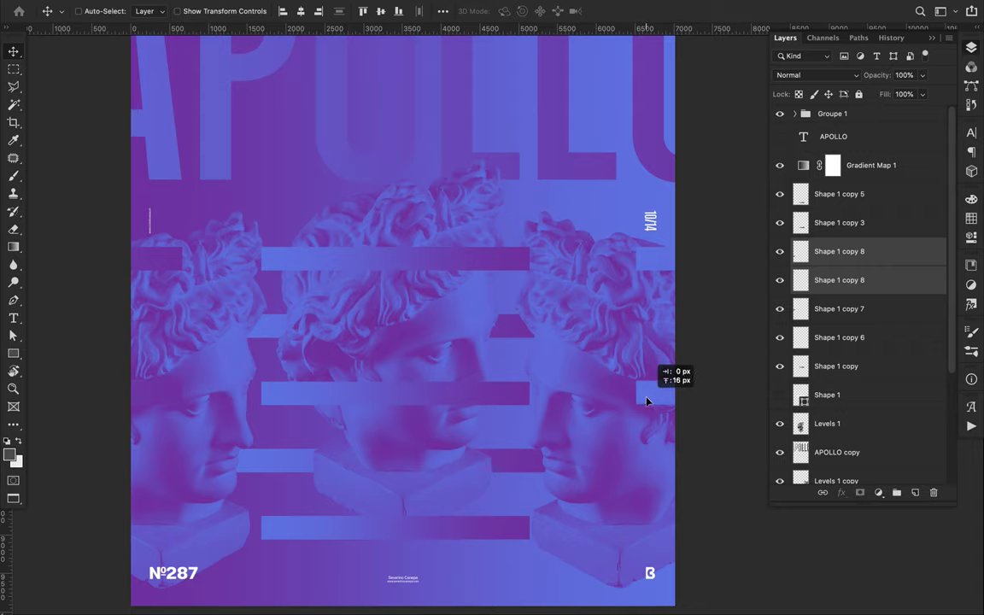
{"action": "left_click_drag", "start_coordinate": [647, 404], "coordinate": [647, 398]}
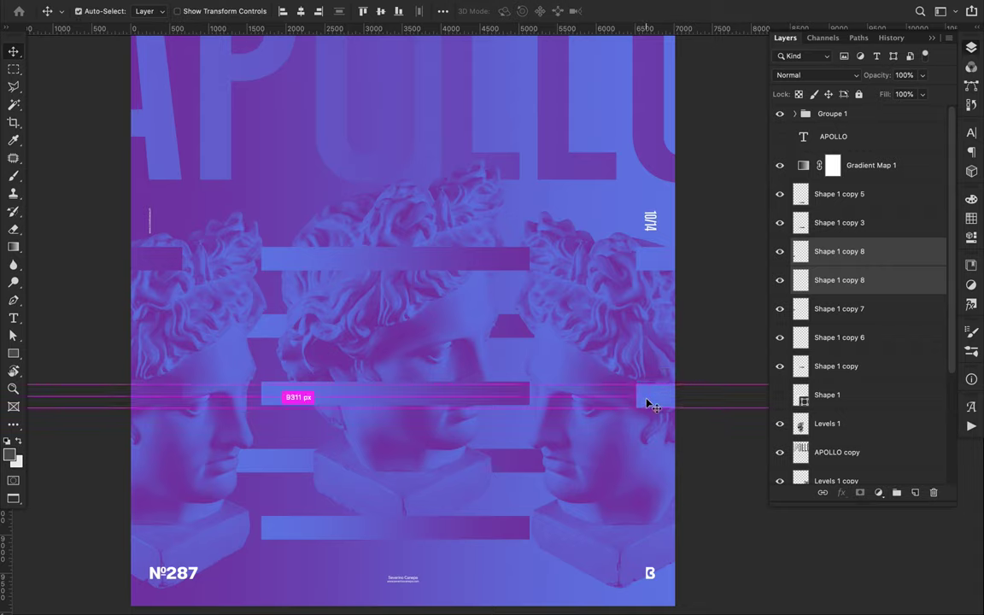
{"action": "left_click_drag", "start_coordinate": [647, 398], "coordinate": [650, 535]}
{"action": "scroll", "coordinate": [650, 536], "scroll_direction": "down", "scroll_amount": 1}
{"action": "scroll", "coordinate": [650, 536], "scroll_direction": "up", "scroll_amount": 5}
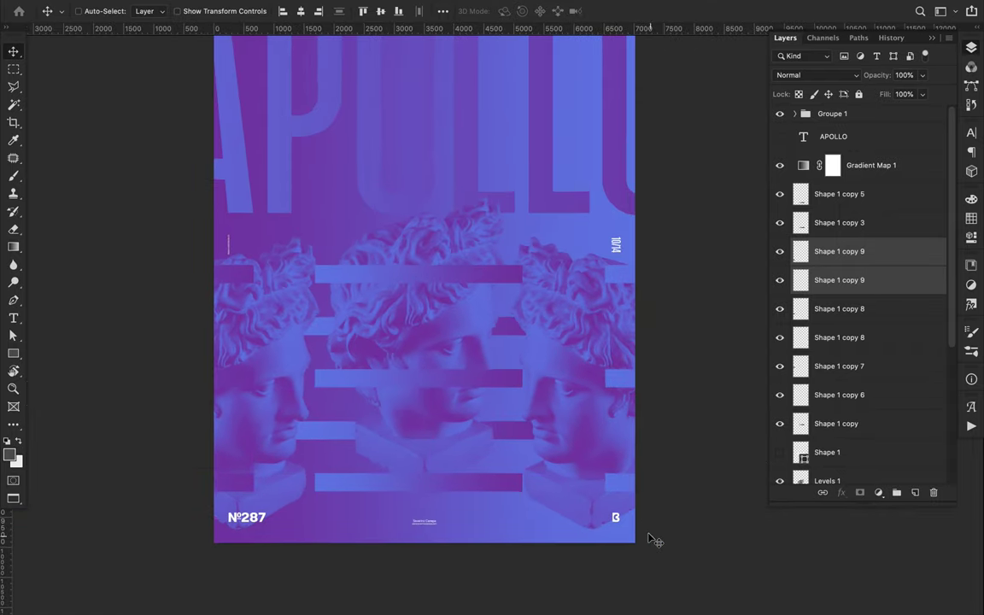
{"action": "left_click", "coordinate": [850, 195]}
Step: Draw a circle over the central head and set its blend mode to Difference
{"action": "key", "text": "m"}
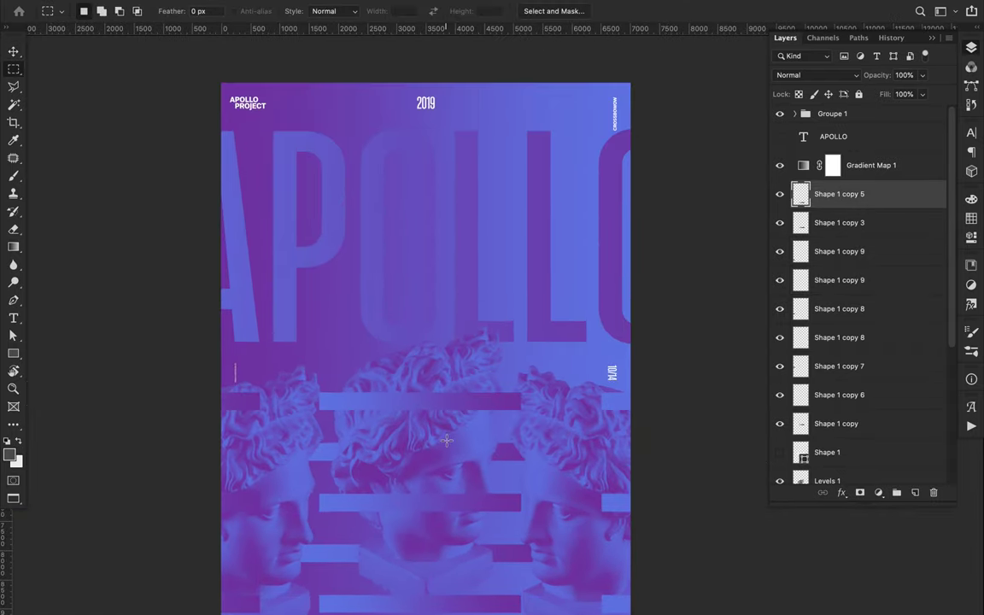
{"action": "key", "text": "u"}
{"action": "left_click_drag", "start_coordinate": [393, 372], "coordinate": [463, 443]}
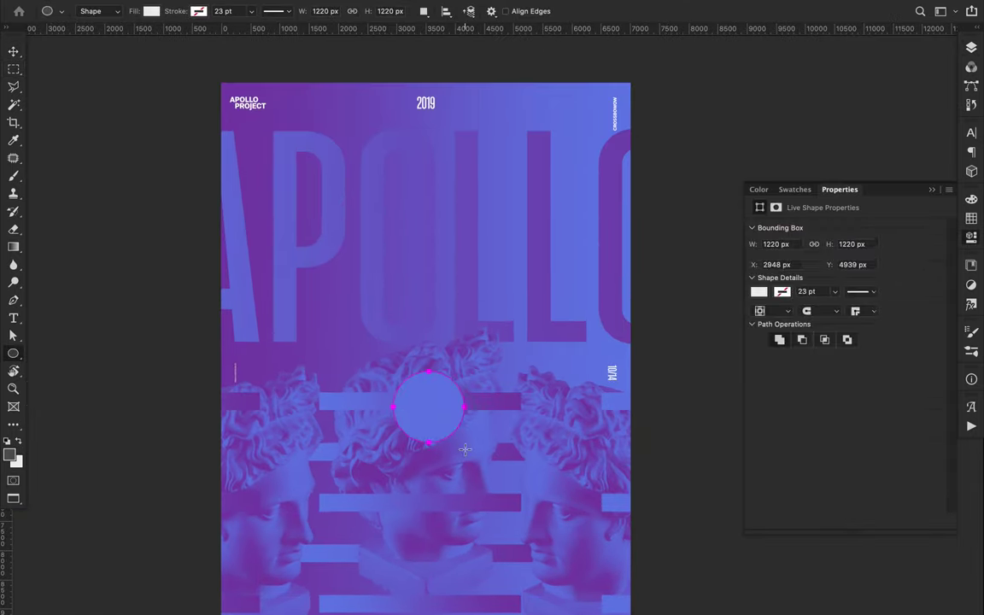
{"action": "key", "text": "v"}
{"action": "left_click", "coordinate": [971, 47]}
{"action": "left_click", "coordinate": [807, 75]}
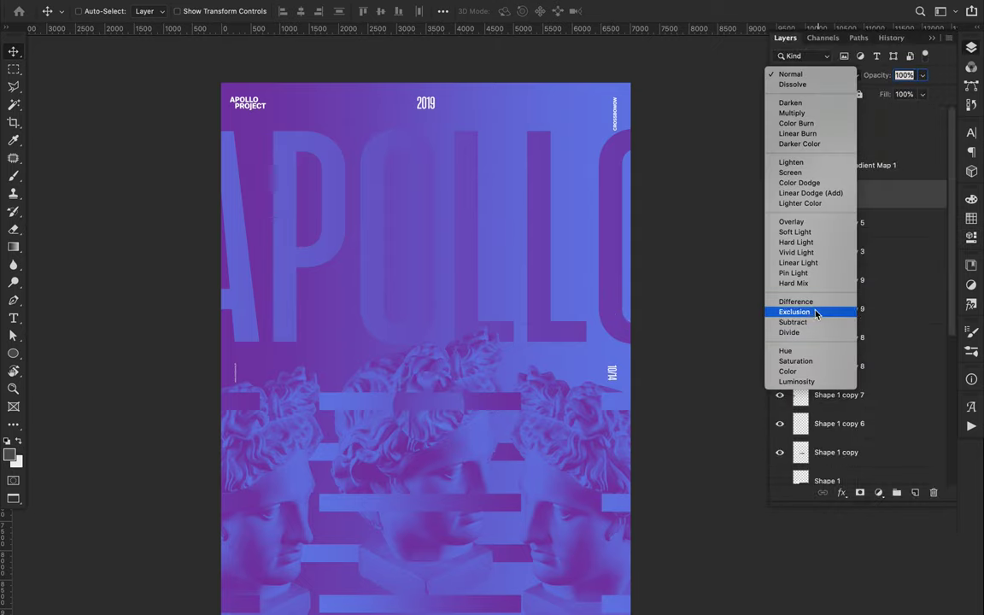
{"action": "left_click", "coordinate": [813, 302]}
Step: Enlarge the Difference circle with Free Transform, then select another circle
{"action": "scroll", "coordinate": [538, 380], "scroll_direction": "down", "scroll_amount": 1}
{"action": "key", "text": "ctrl+t"}
{"action": "mouse_move", "coordinate": [464, 398]}
{"action": "left_mouse_down"}
{"action": "mouse_move", "coordinate": [486, 416]}
{"action": "mouse_move", "coordinate": [300, 396]}
{"action": "mouse_move", "coordinate": [577, 398]}
{"action": "left_mouse_up"}
{"action": "key", "text": "Return"}
{"action": "left_click", "coordinate": [427, 395], "text": "ctrl+shift"}
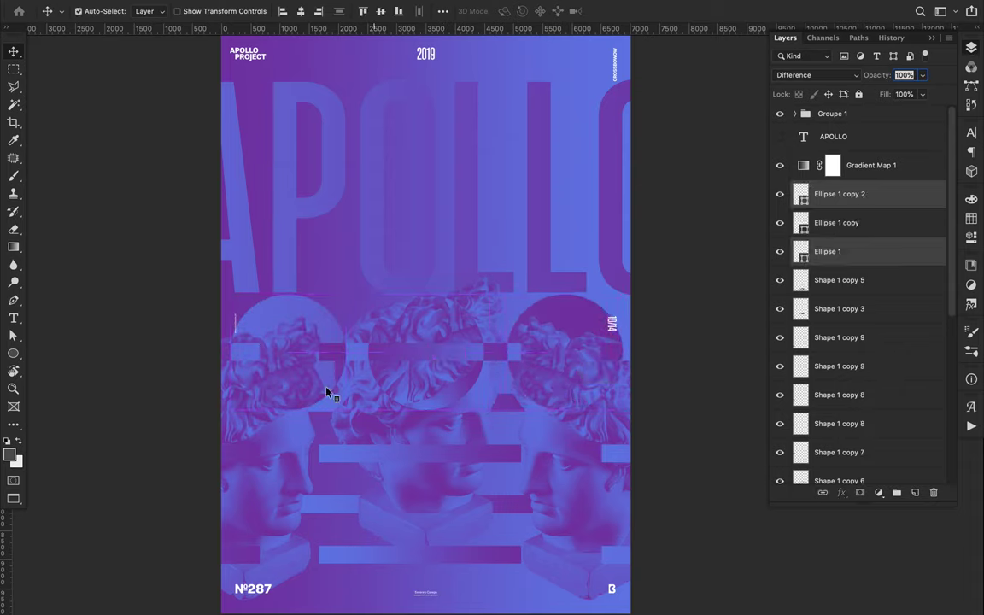
Step: Select all three ellipse layers, Alt-drag a test copy of the circles downward, then undo it
{"action": "left_click", "coordinate": [326, 395], "text": "ctrl+shift"}
{"action": "left_click", "coordinate": [442, 11]}
{"action": "left_click_drag", "start_coordinate": [424, 395], "coordinate": [425, 524]}
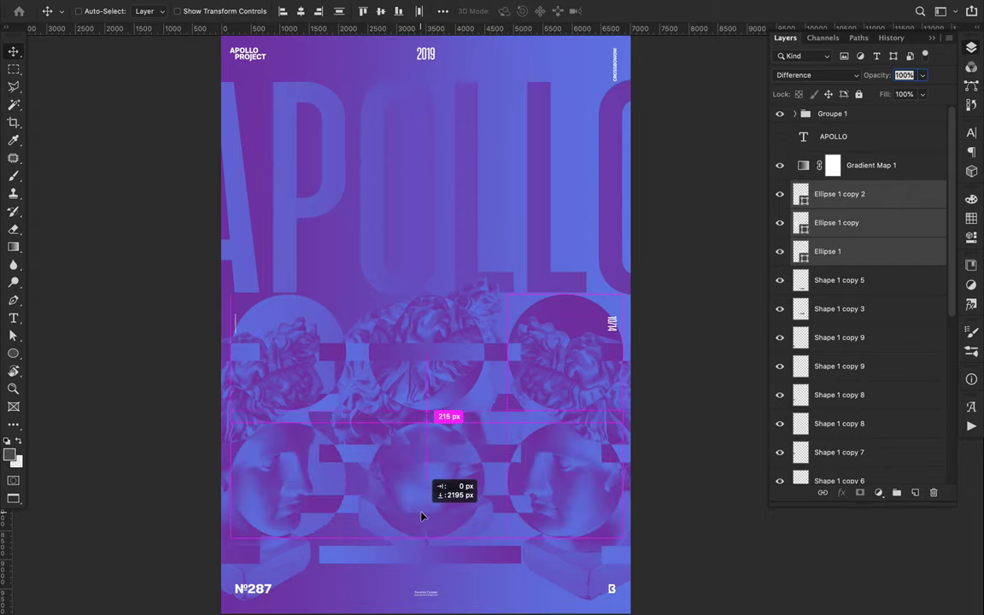
{"action": "scroll", "coordinate": [425, 478], "scroll_direction": "down", "scroll_amount": 3}
{"action": "left_click_drag", "start_coordinate": [424, 461], "coordinate": [425, 462]}
{"action": "scroll", "coordinate": [424, 462], "scroll_direction": "up", "scroll_amount": 3}
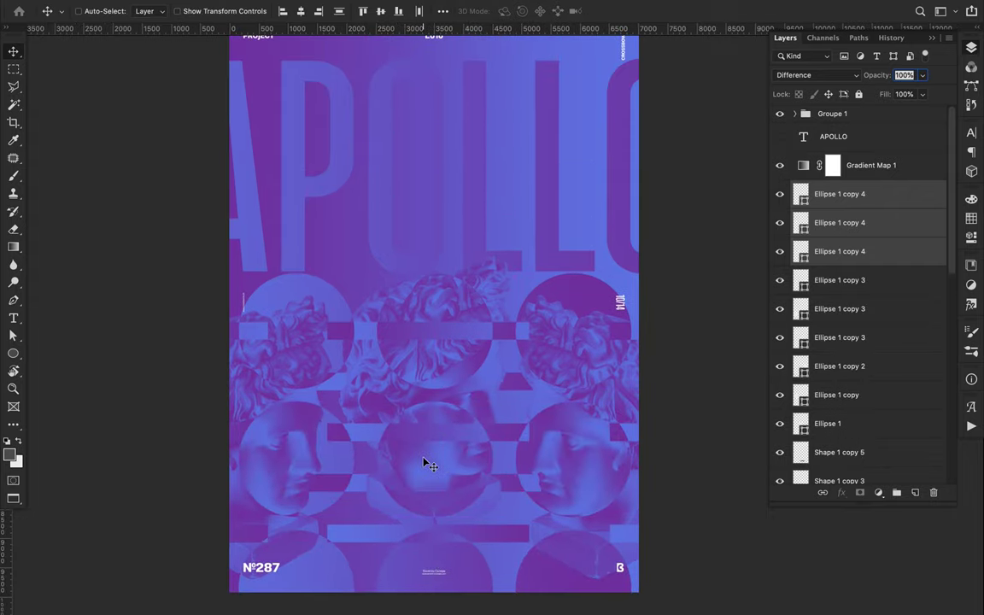
{"action": "scroll", "coordinate": [425, 462], "scroll_direction": "up", "scroll_amount": 2}
{"action": "key", "text": "ctrl+z"}
{"action": "key", "text": "ctrl+z"}
Step: Lower the left and right circles so they sit below the centre circle over the side heads
{"action": "left_click_drag", "start_coordinate": [284, 319], "coordinate": [284, 357]}
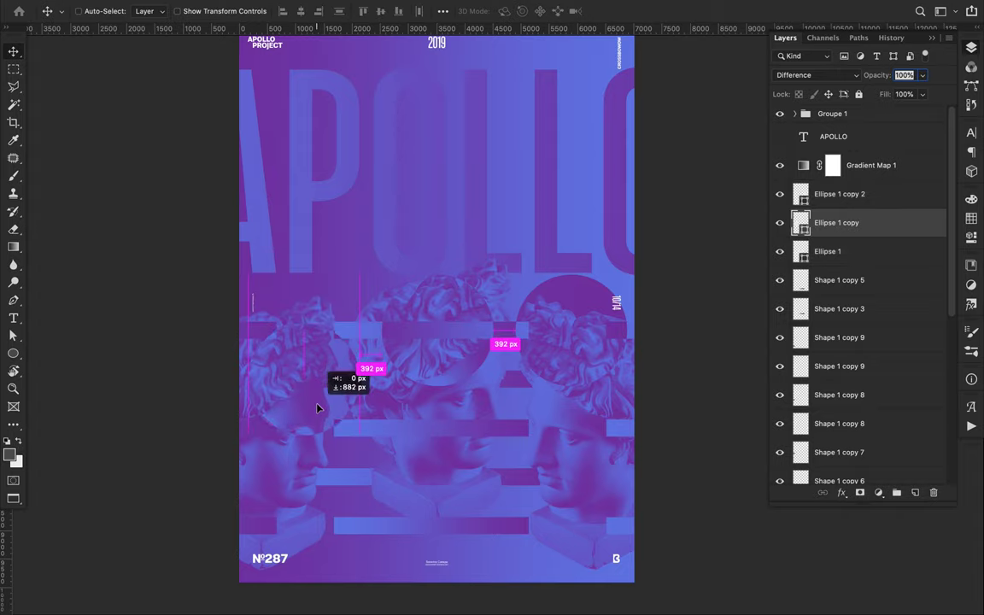
{"action": "left_click", "coordinate": [572, 316], "text": "ctrl"}
{"action": "left_click_drag", "start_coordinate": [572, 316], "coordinate": [572, 346]}
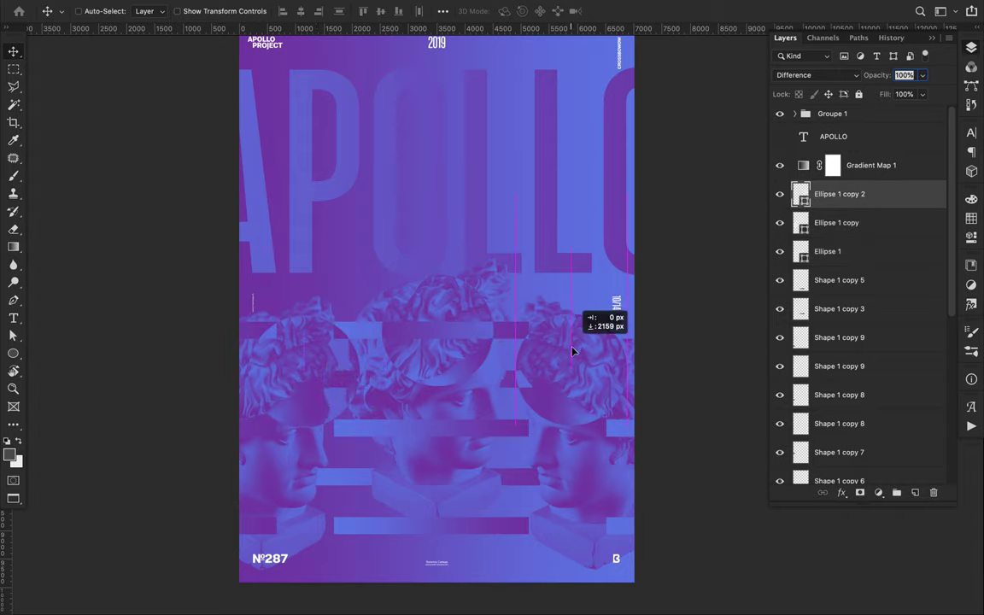
{"action": "left_click", "coordinate": [291, 339], "text": "ctrl+shift"}
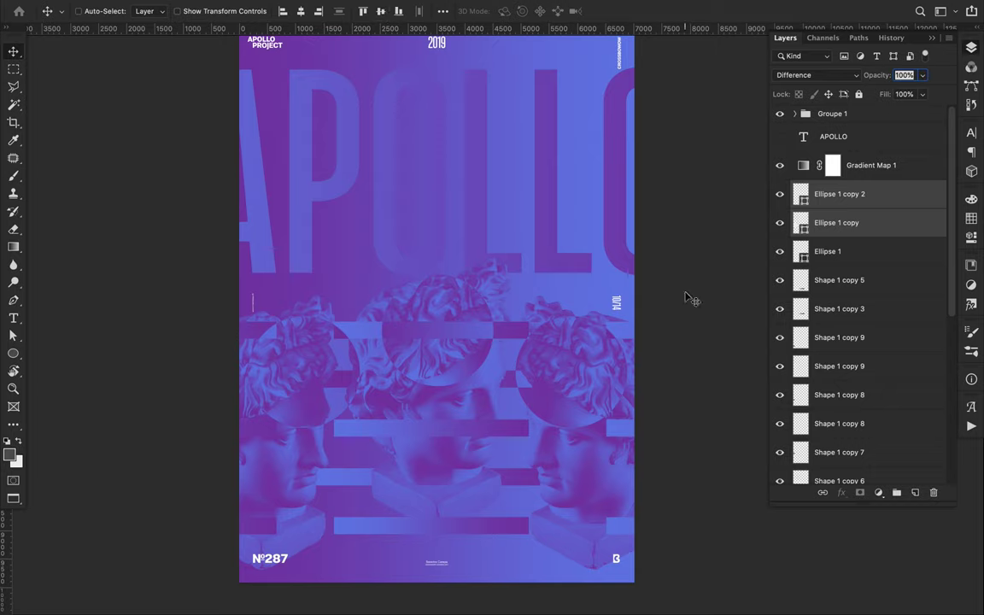
{"action": "scroll", "coordinate": [571, 329], "scroll_direction": "down", "scroll_amount": 2}
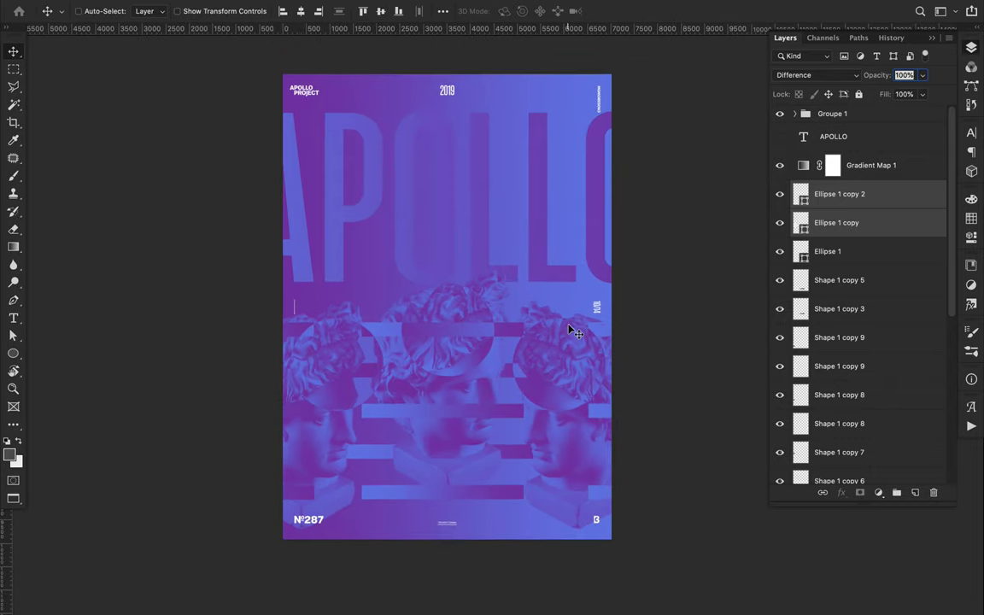
{"action": "scroll", "coordinate": [572, 332], "scroll_direction": "up", "scroll_amount": 2}
{"action": "scroll", "coordinate": [413, 330], "scroll_direction": "down", "scroll_amount": 1}
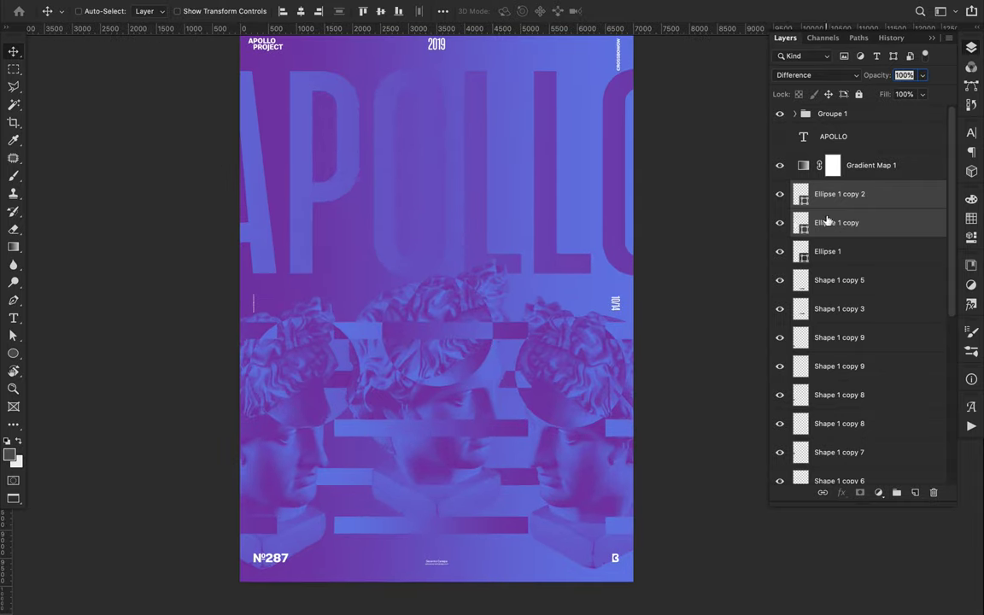
{"action": "scroll", "coordinate": [874, 467], "scroll_direction": "down", "scroll_amount": 10}
{"action": "left_click", "coordinate": [869, 441]}
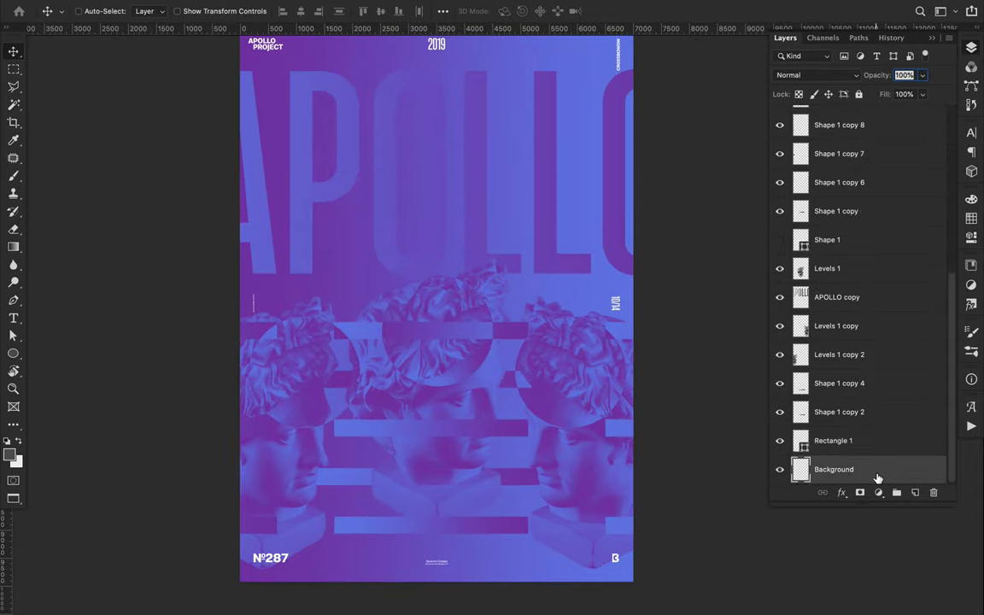
Step: Add a gradient layer above Rectangle 1 with a reversed-gradient mask from the top-right corner
{"action": "left_click", "coordinate": [915, 492]}
{"action": "key", "text": "g"}
{"action": "scroll", "coordinate": [517, 299], "scroll_direction": "down", "scroll_amount": 2}
{"action": "left_click_drag", "start_coordinate": [606, 80], "coordinate": [541, 173]}
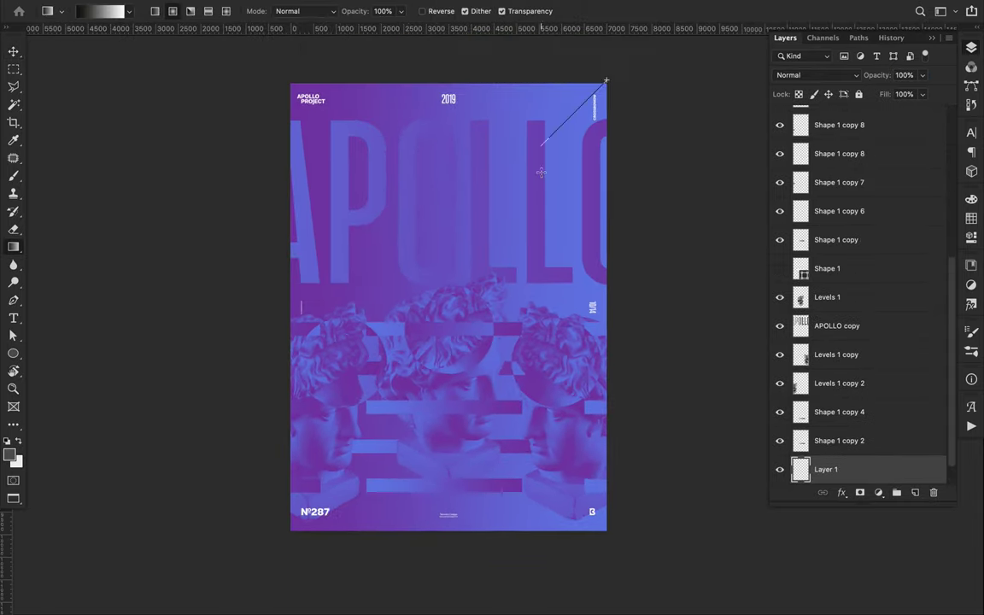
{"action": "left_click", "coordinate": [860, 492]}
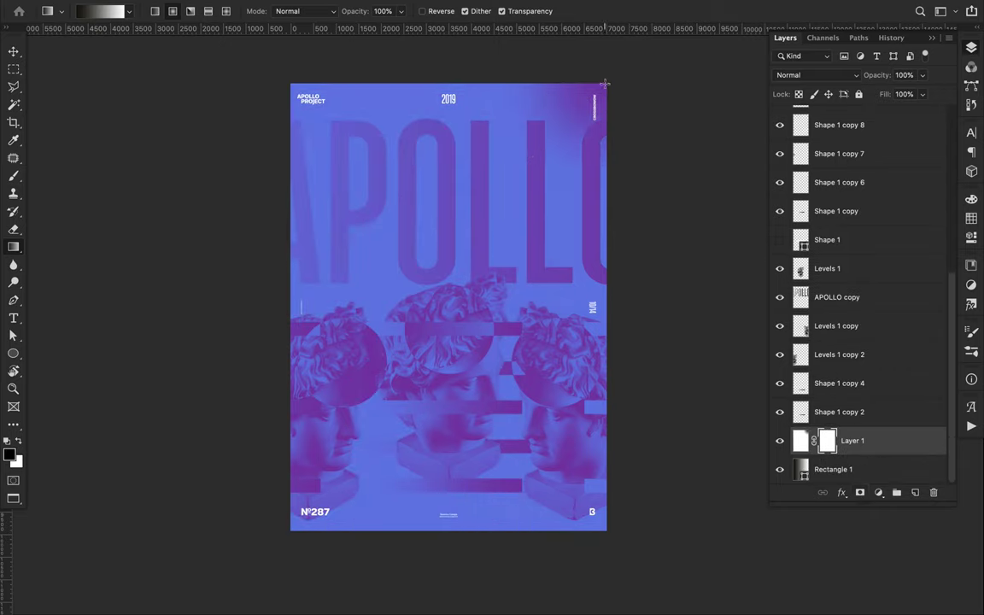
{"action": "left_click", "coordinate": [422, 11]}
{"action": "left_click_drag", "start_coordinate": [605, 83], "coordinate": [468, 220]}
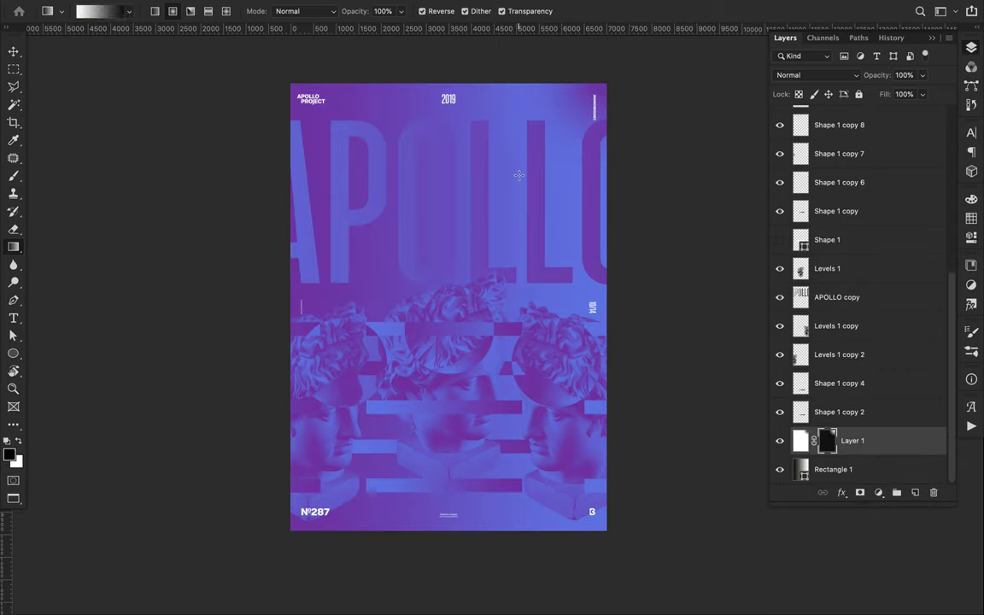
Step: Add a second layer filled with solid colour and fade it in through a gradient mask
{"action": "left_click", "coordinate": [914, 492]}
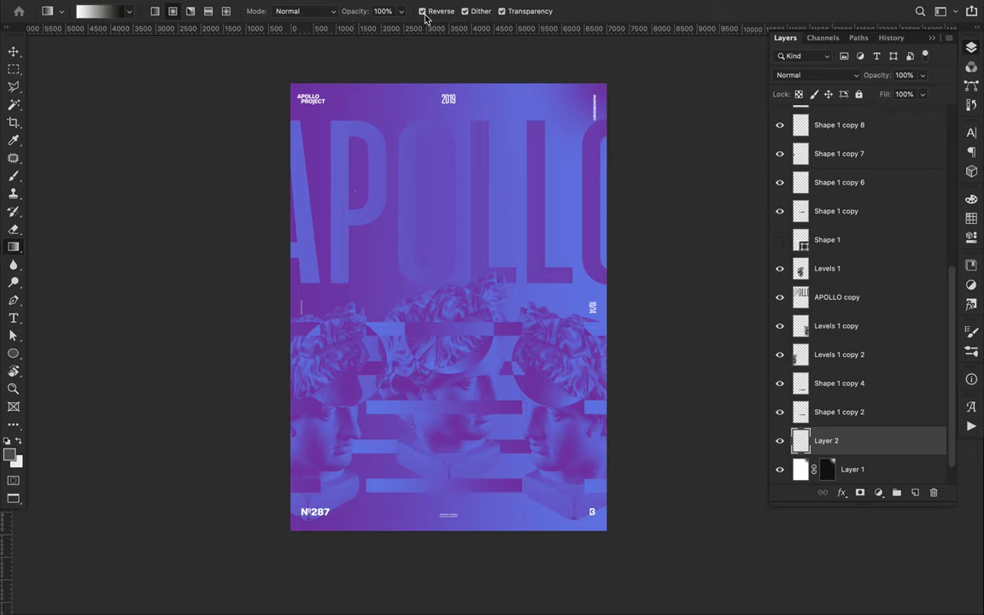
{"action": "key", "text": "alt+BackSpace"}
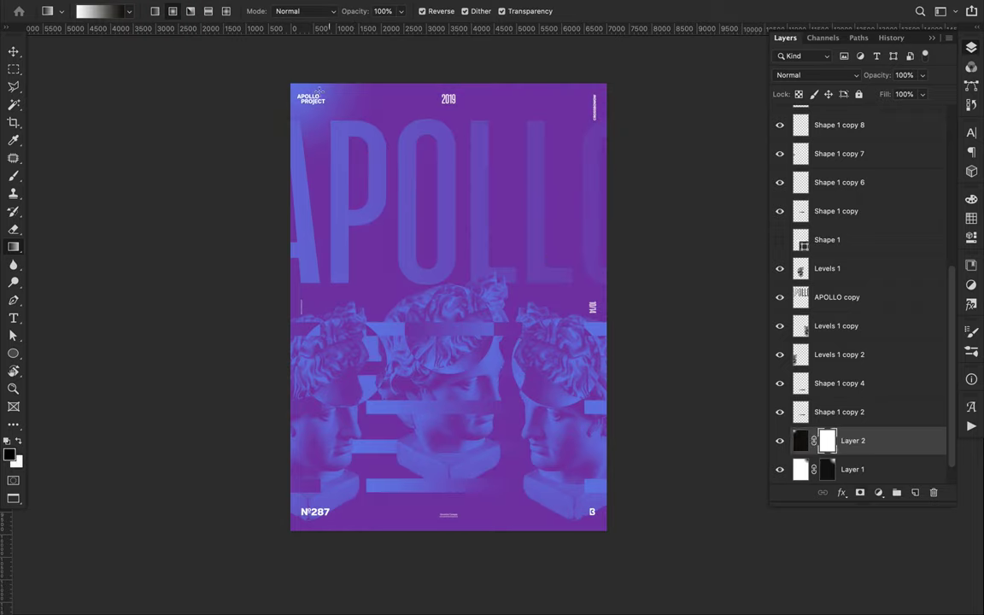
{"action": "left_click_drag", "start_coordinate": [370, 146], "coordinate": [373, 147]}
{"action": "key", "text": "v"}
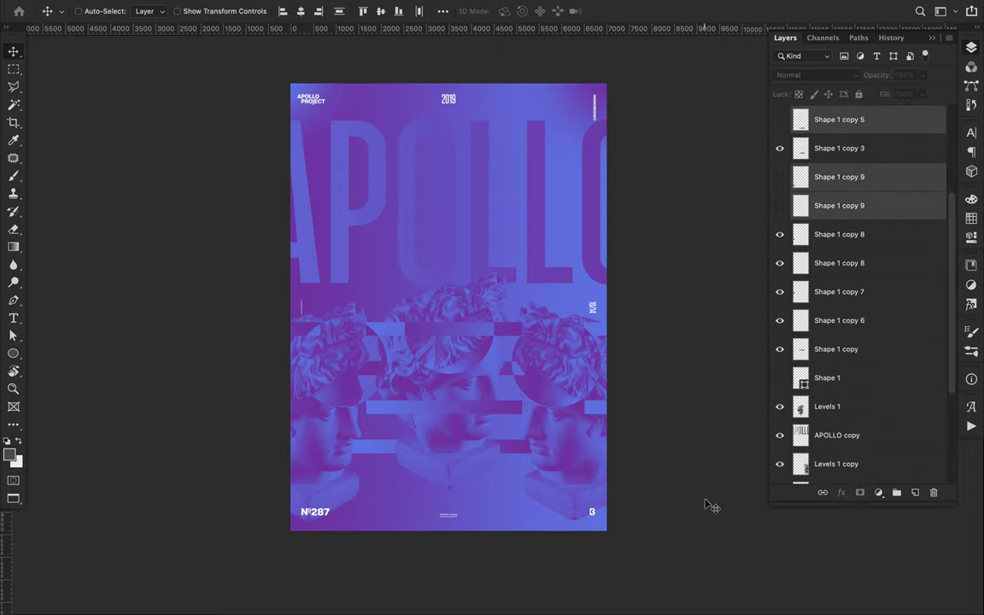
{"action": "left_click", "coordinate": [623, 10]}
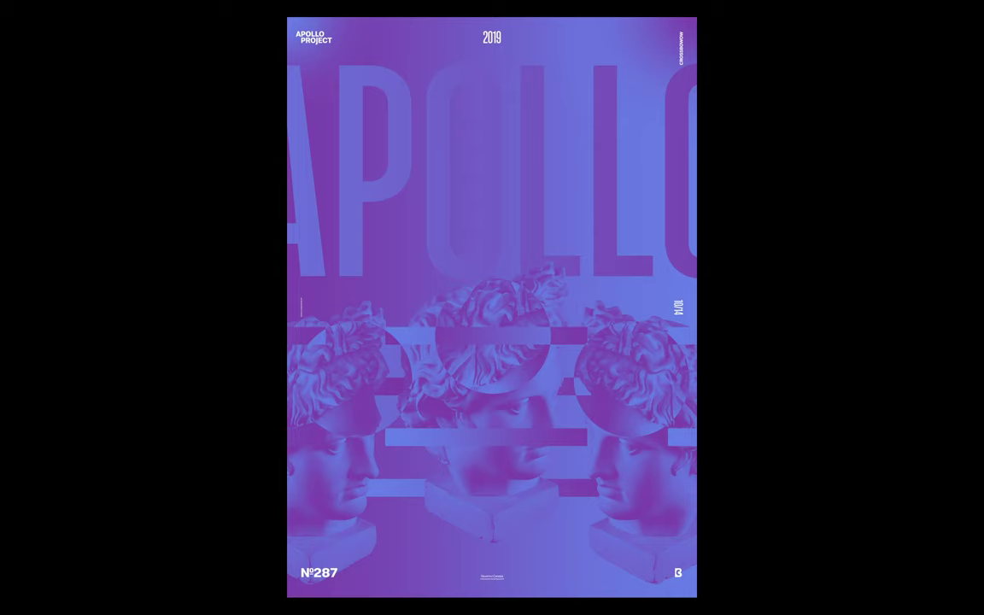